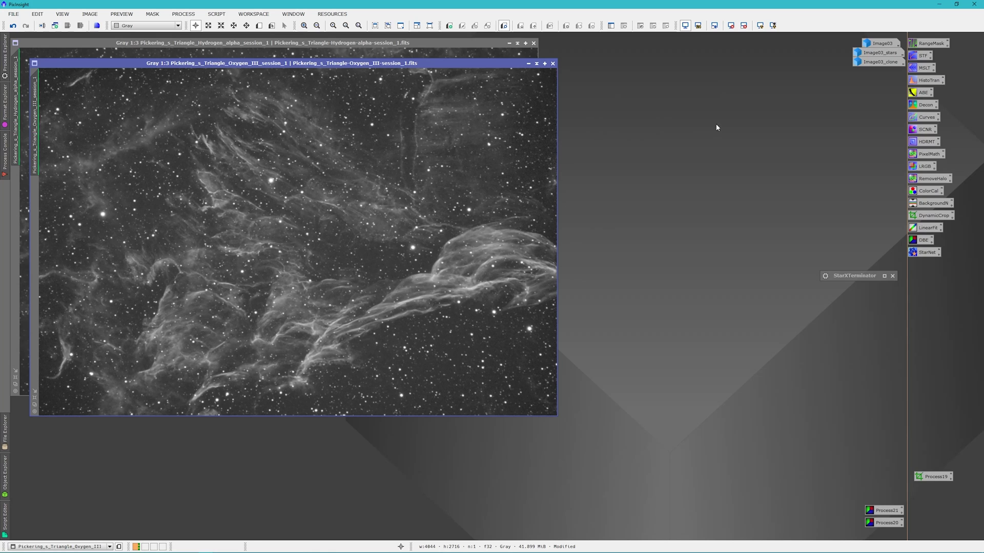
Open the 4044×2716 HOO composite Image03 and zoom in and out to inspect it.
double_click(883, 44)
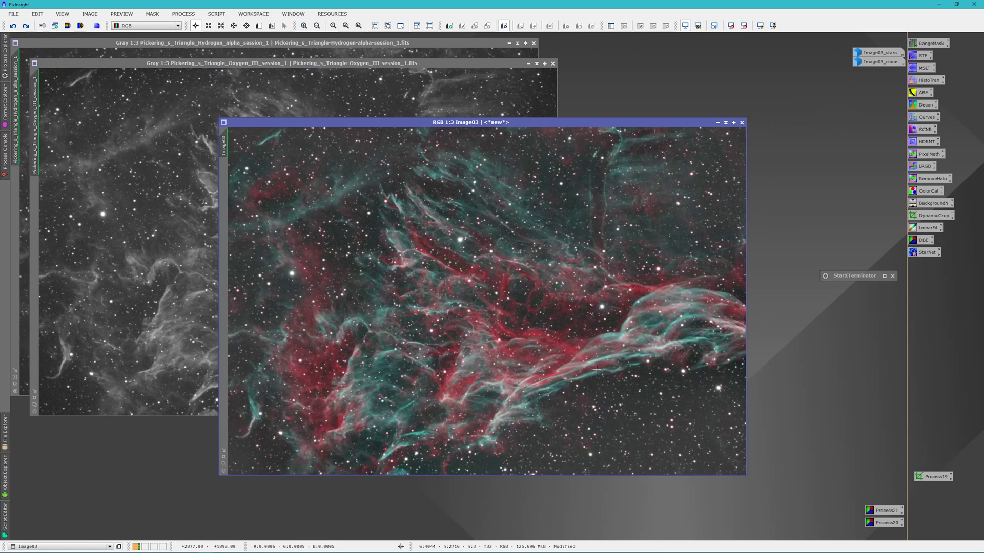
scroll(558, 330, up, 3)
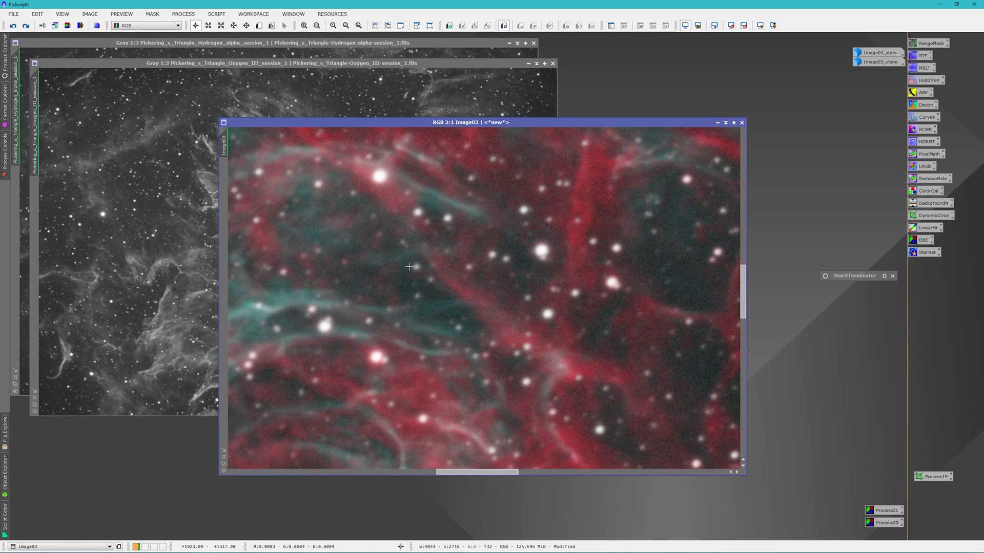
scroll(504, 312, down, 2)
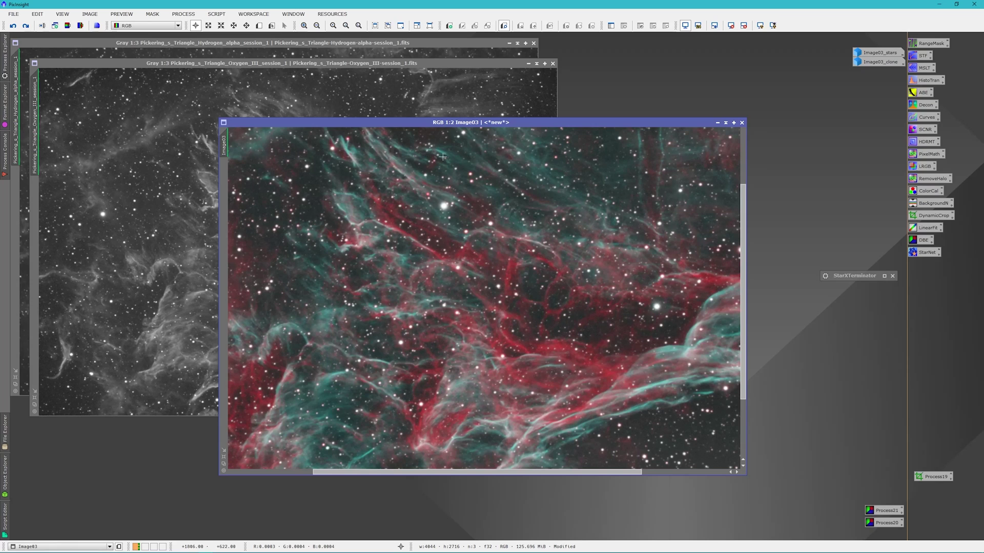
scroll(560, 311, down, 1)
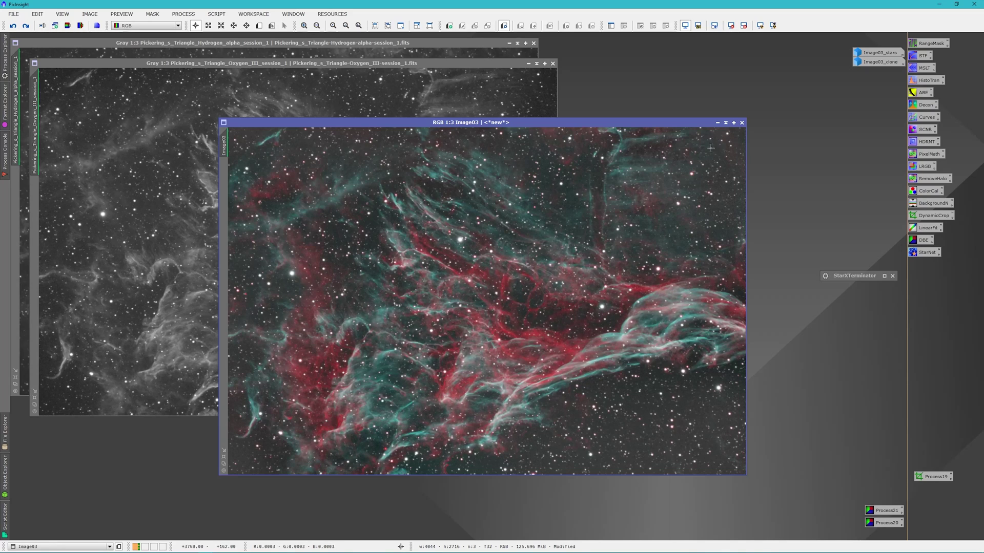
Expand StarXTerminator, then apply a strong midtones stretch to Image03_stars with live preview.
double_click(844, 275)
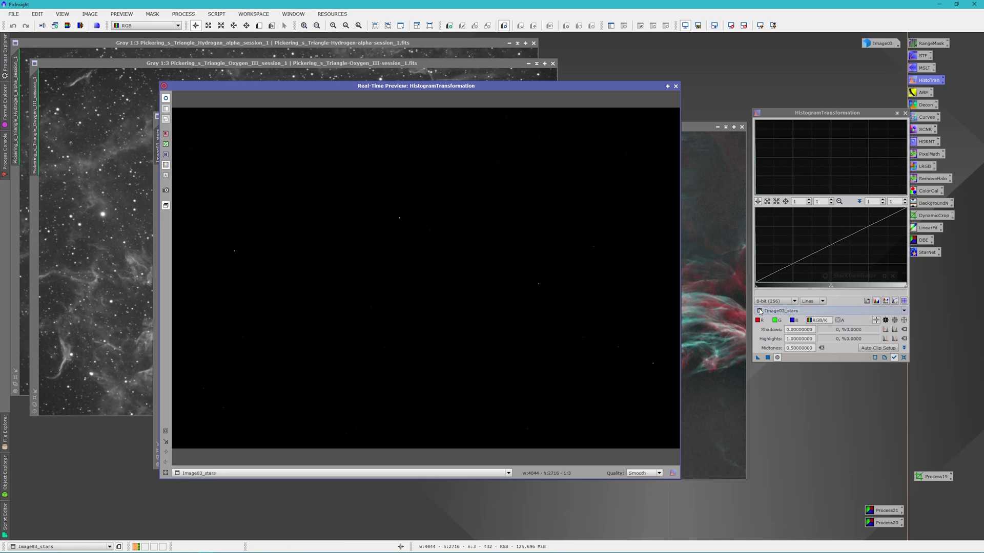
click(774, 301)
click(773, 303)
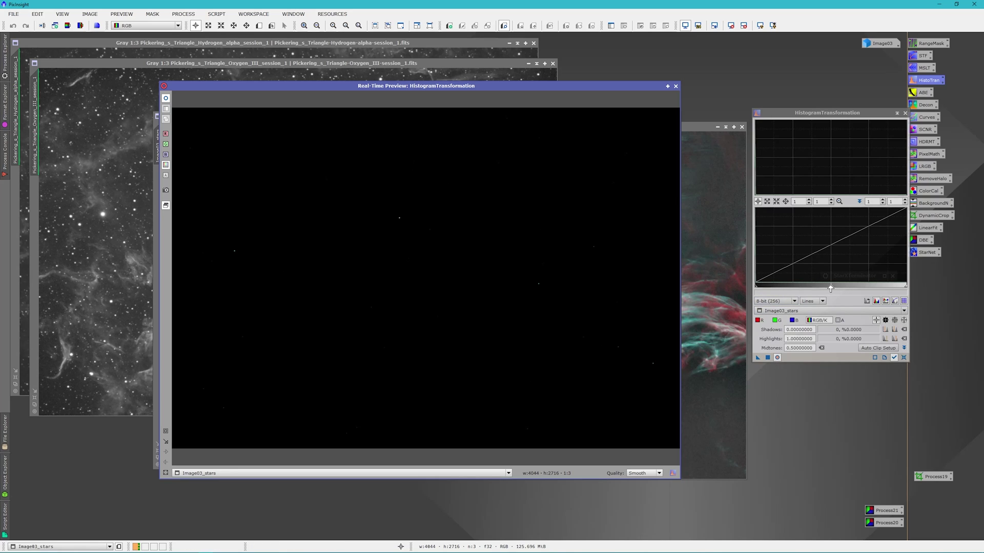
drag(831, 288, 758, 288)
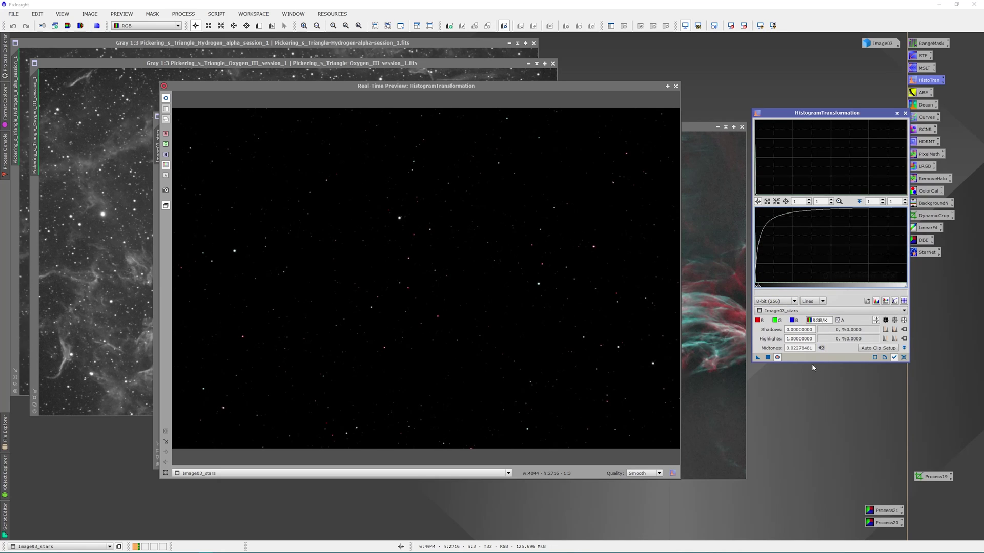
click(767, 357)
click(904, 357)
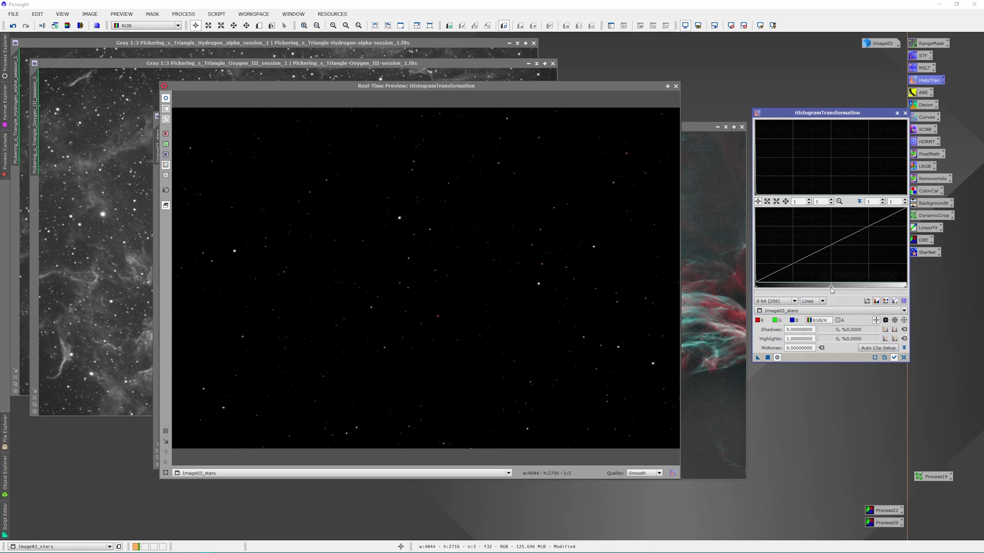
Apply a second, gentler midtones stretch to Image03_stars and close HistogramTransformation.
drag(830, 288, 793, 288)
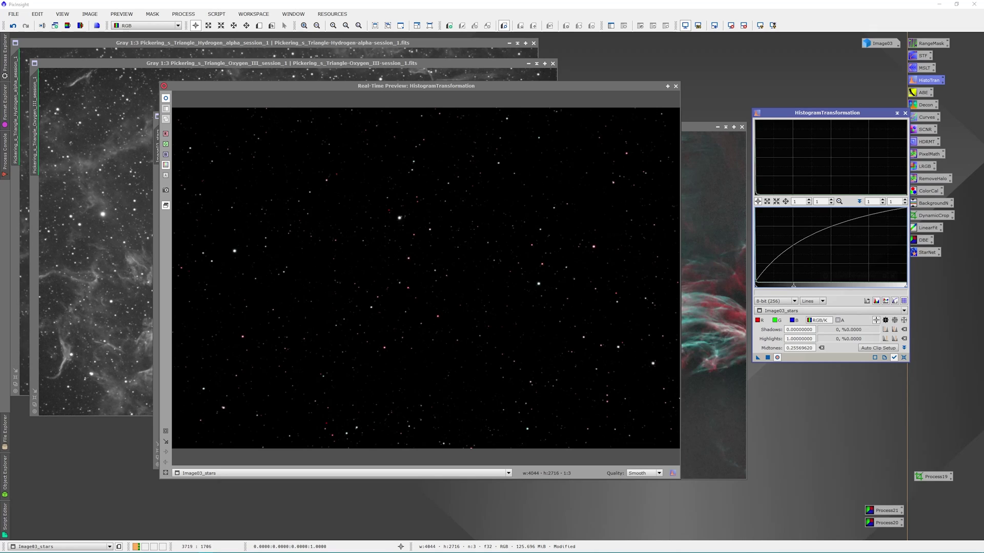
click(767, 359)
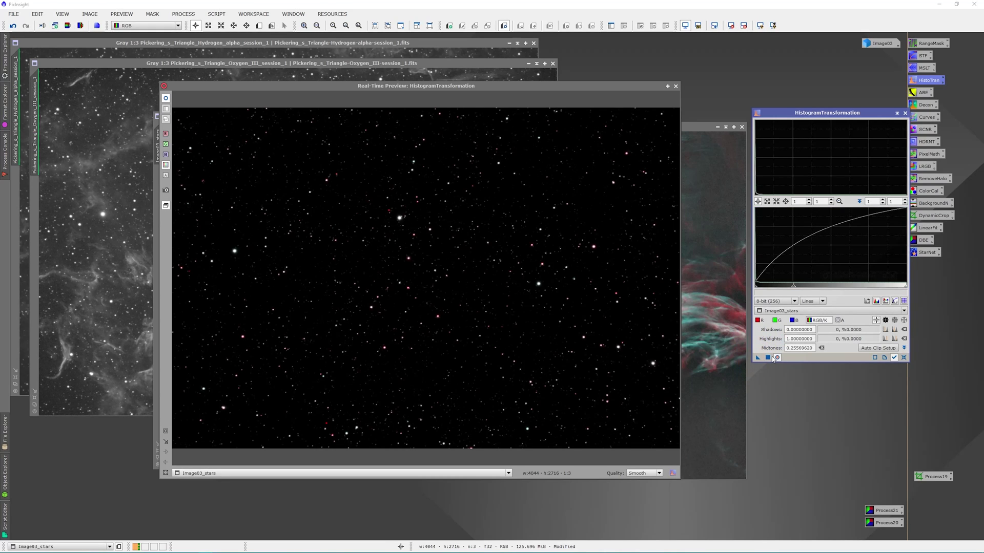
click(903, 358)
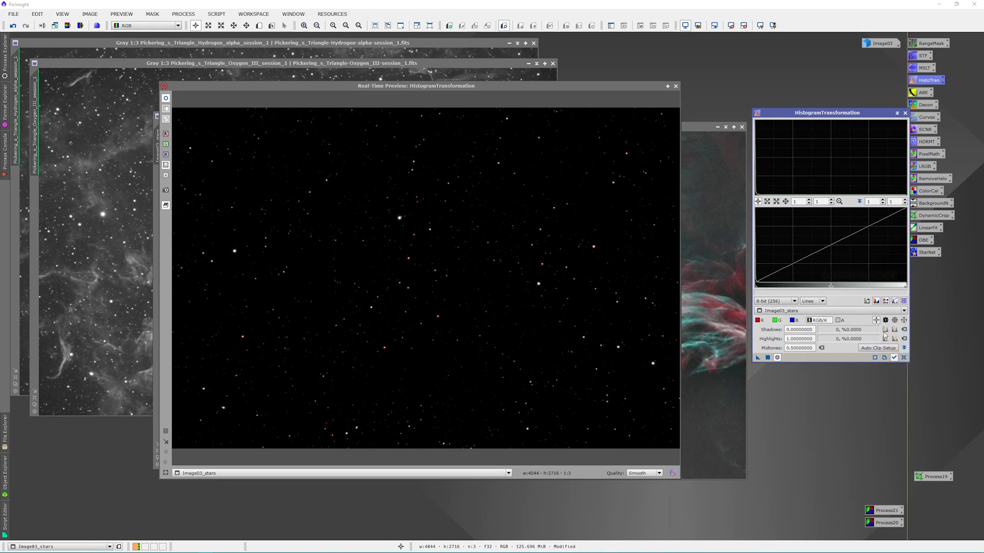
click(904, 113)
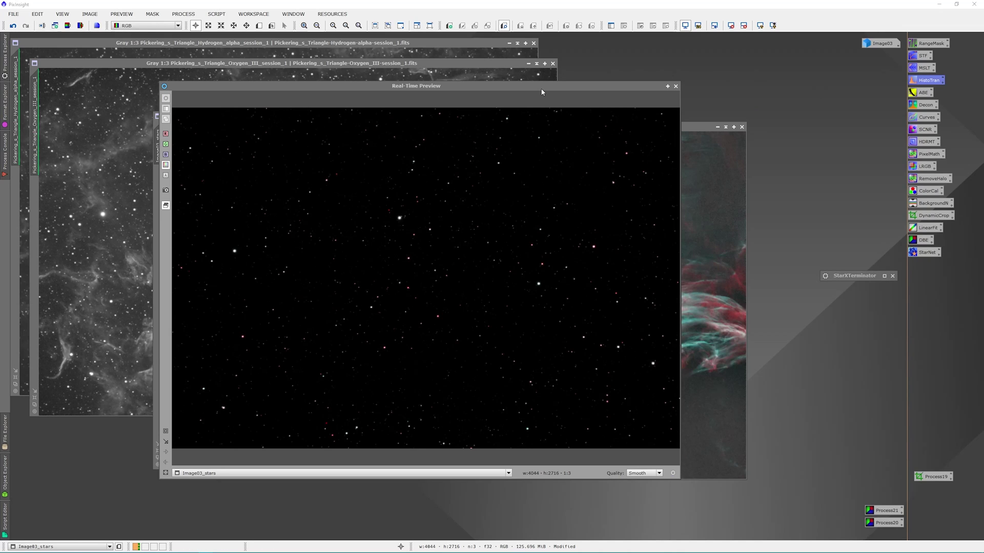
Close the preview, reposition Image03_stars, and apply SCNR green removal to it.
click(674, 86)
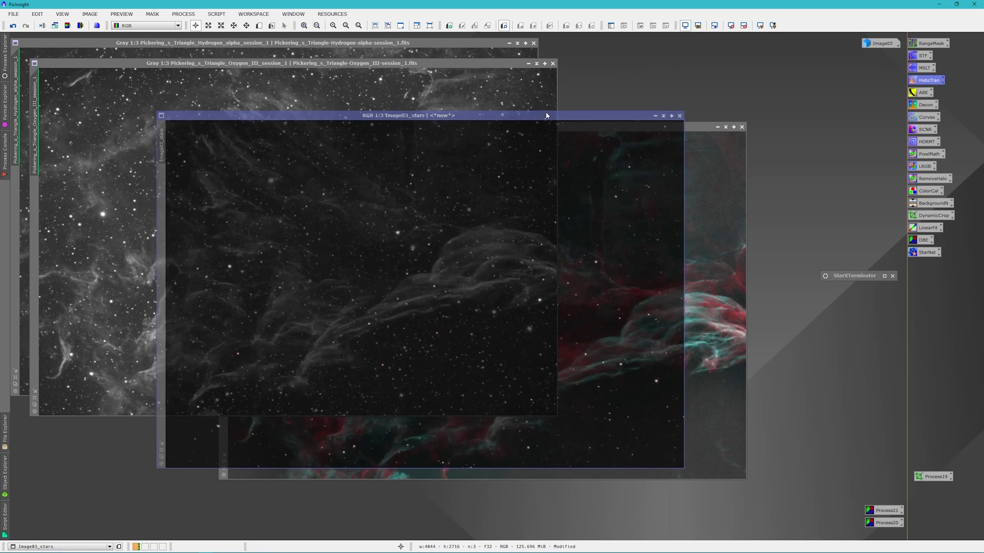
drag(546, 116, 624, 91)
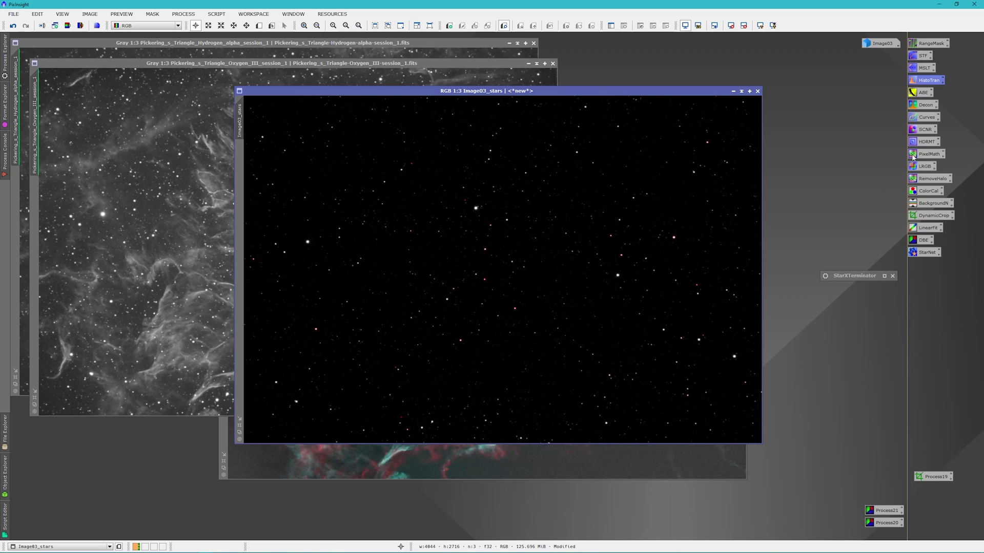
double_click(924, 129)
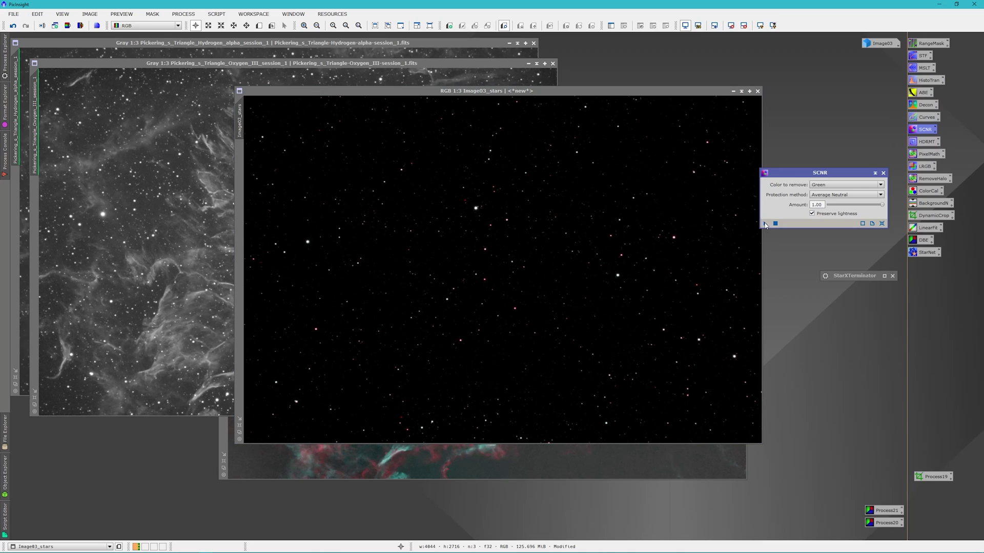
click(765, 224)
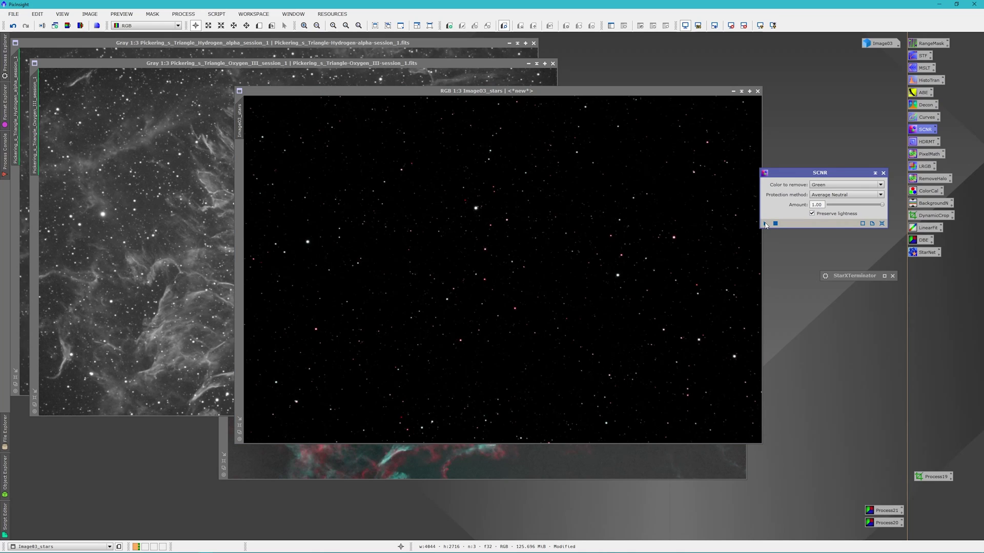
Invert Image03_stars, apply SCNR again, then invert it back to stars on black.
click(99, 15)
click(105, 129)
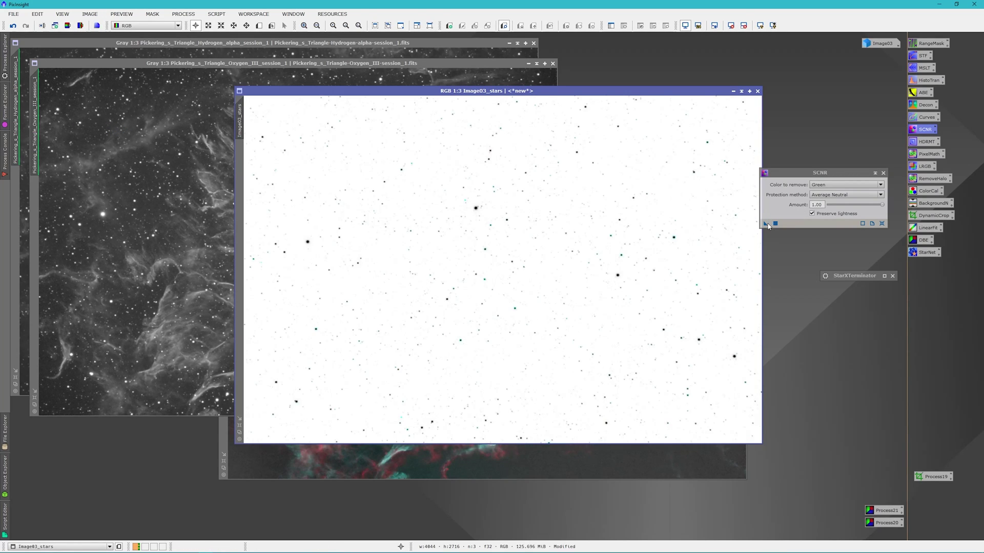
click(766, 224)
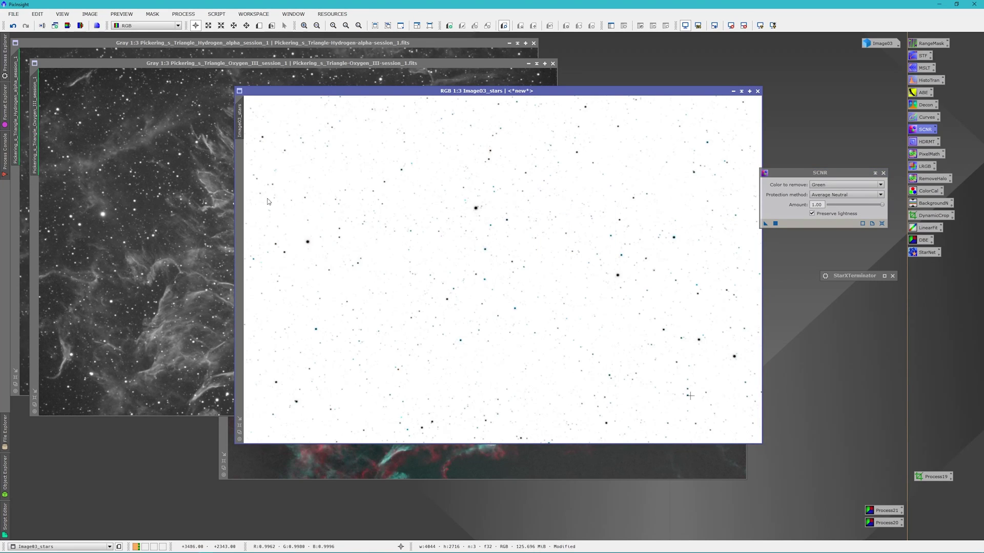
click(90, 14)
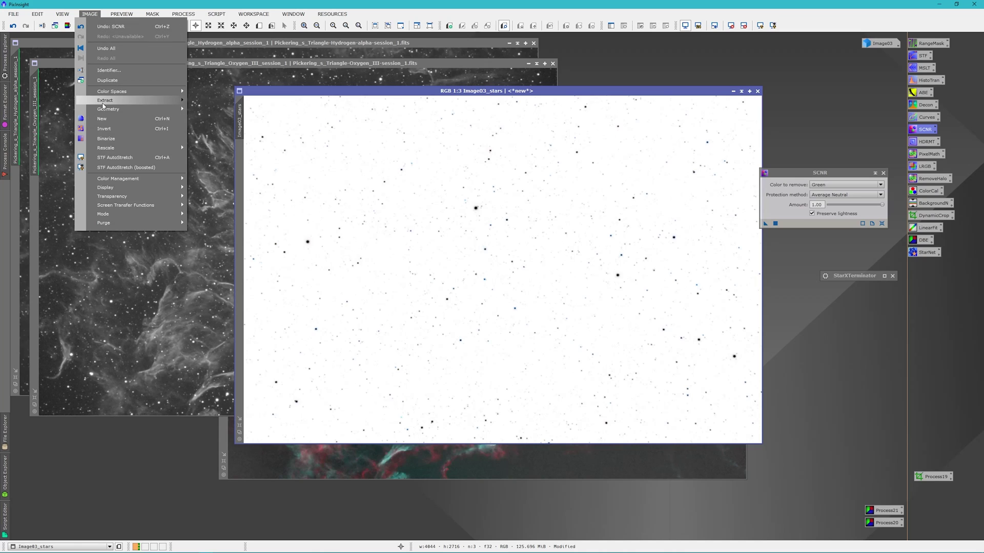
mouse_move(104, 103)
click(101, 128)
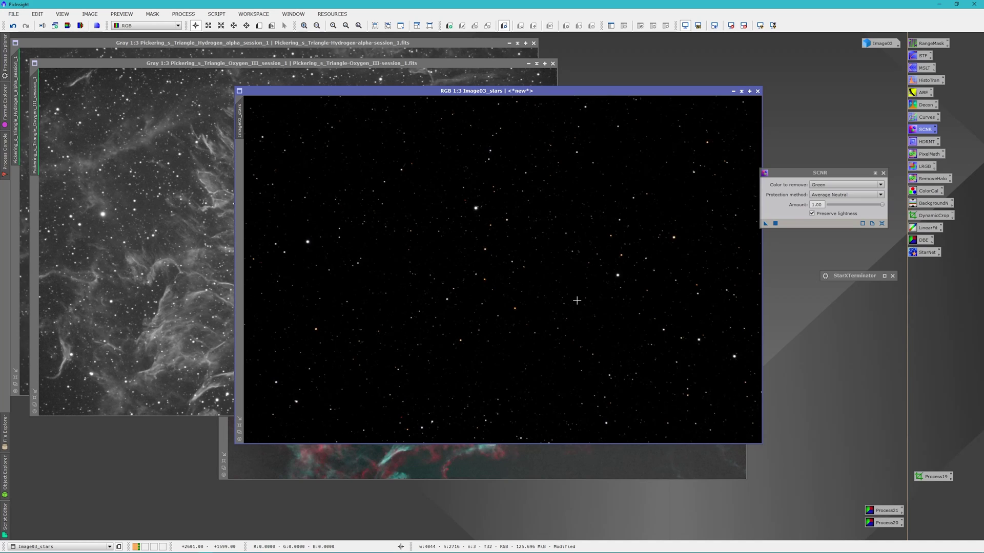
scroll(543, 284, down, 2)
scroll(543, 284, up, 3)
scroll(549, 287, up, 3)
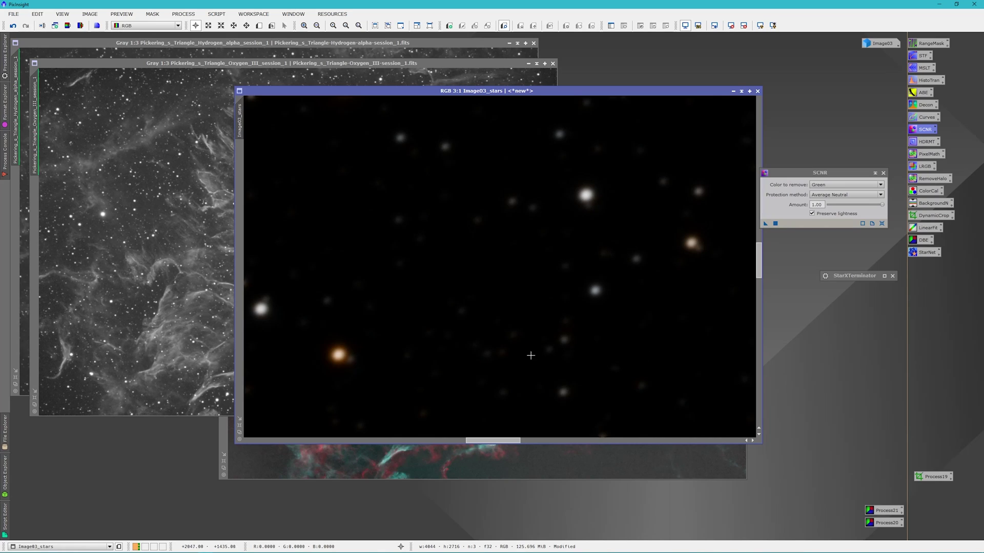
scroll(494, 287, down, 3)
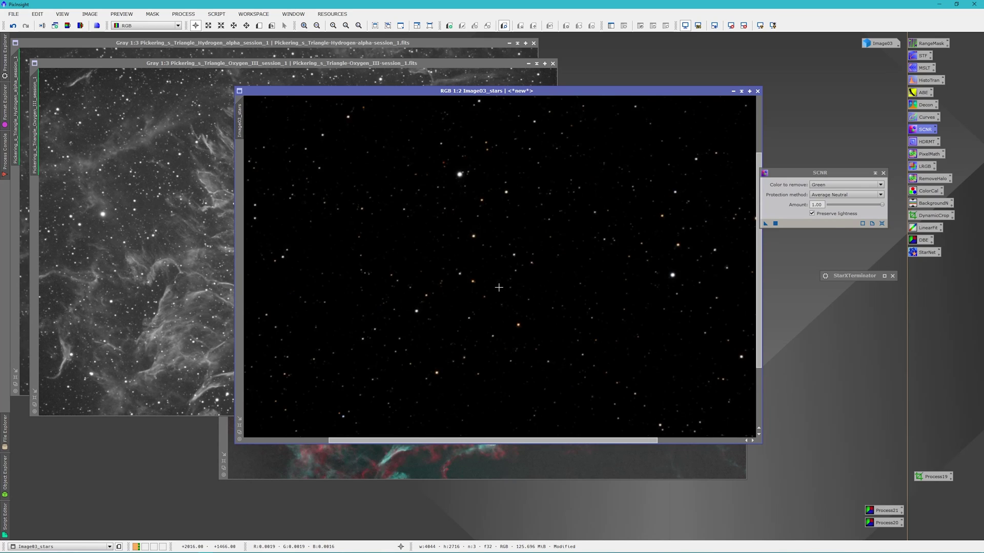
scroll(498, 287, down, 1)
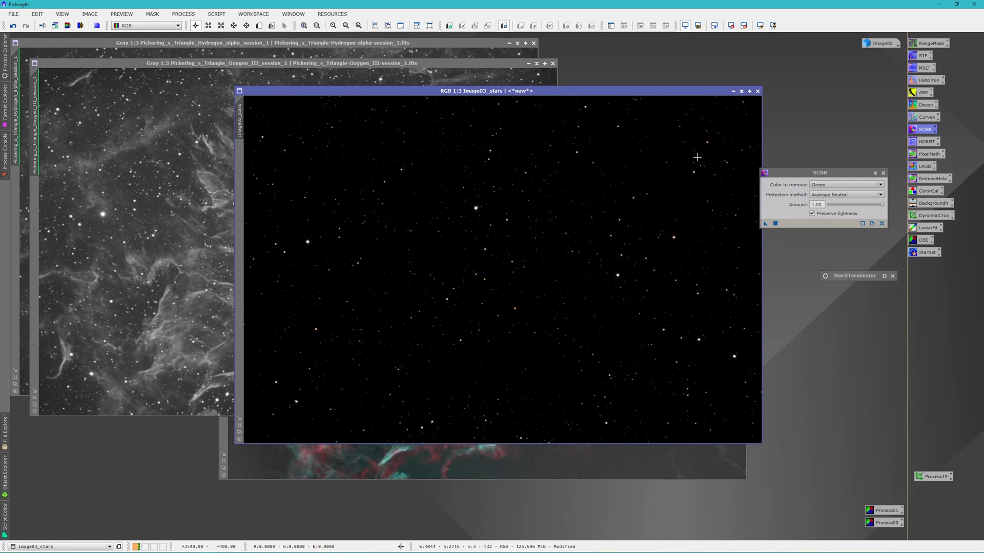
Set Image03_stars aside, bring Image03_clone forward, close SCNR and open HistogramTransformation.
click(733, 91)
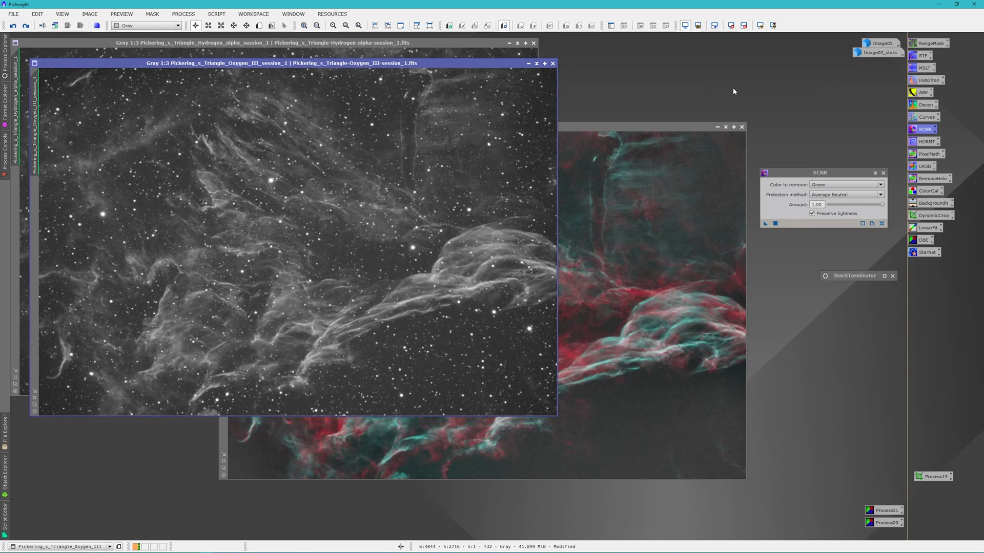
click(647, 133)
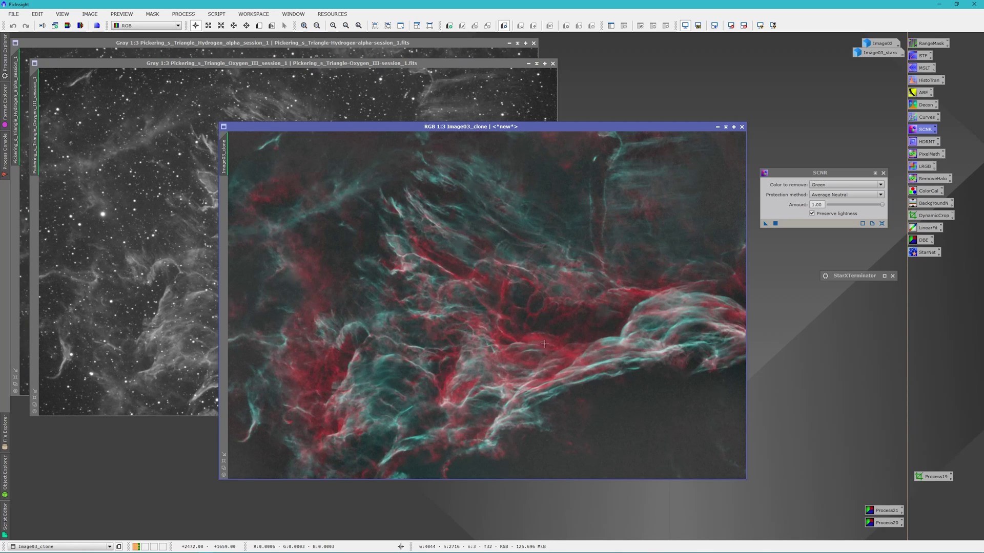
click(883, 172)
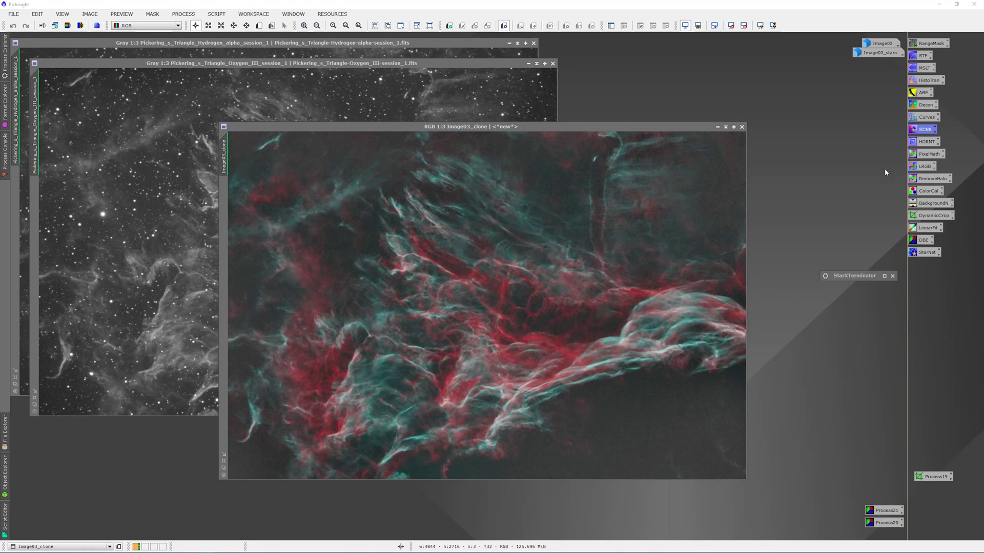
double_click(920, 81)
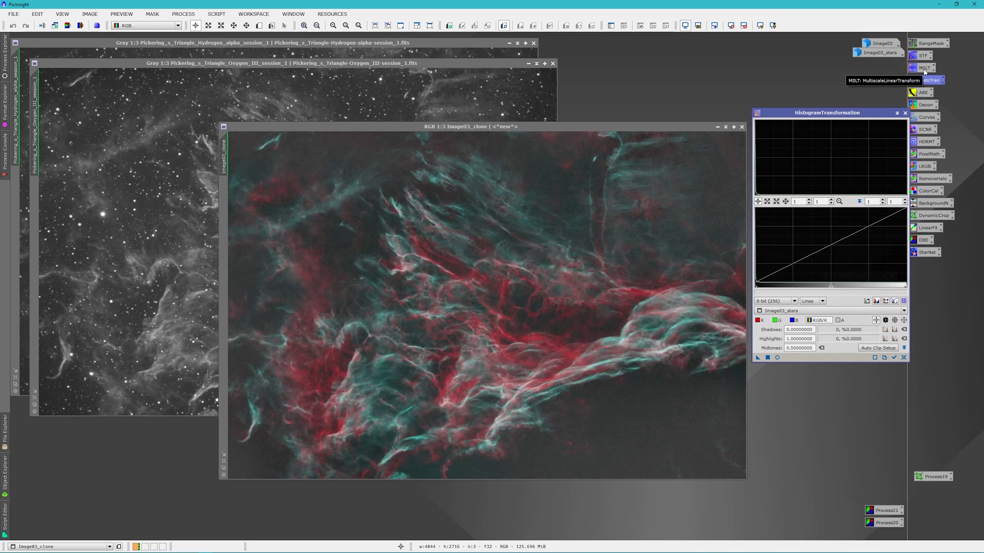
double_click(924, 68)
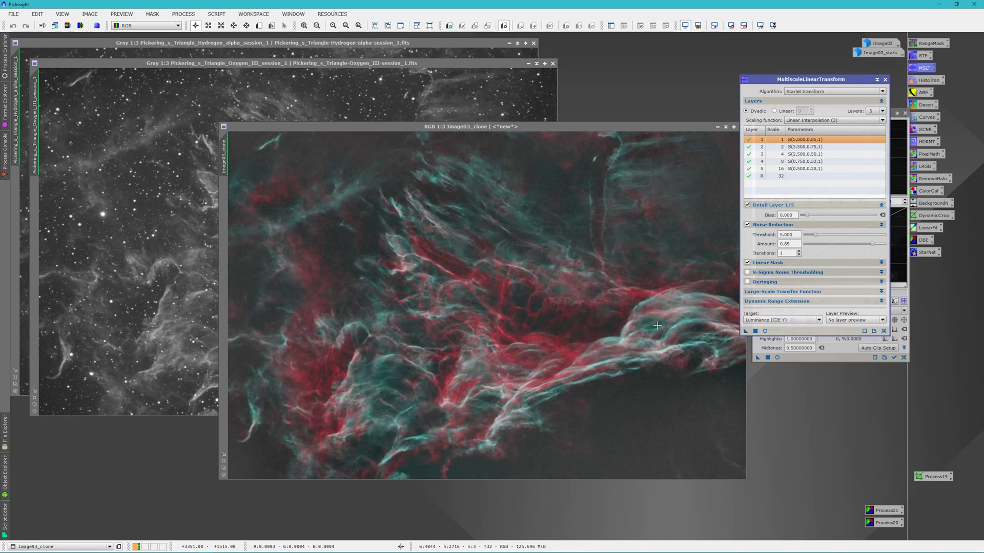
Apply a strong then a gentler midtones stretch to Image03_clone with live preview.
click(884, 80)
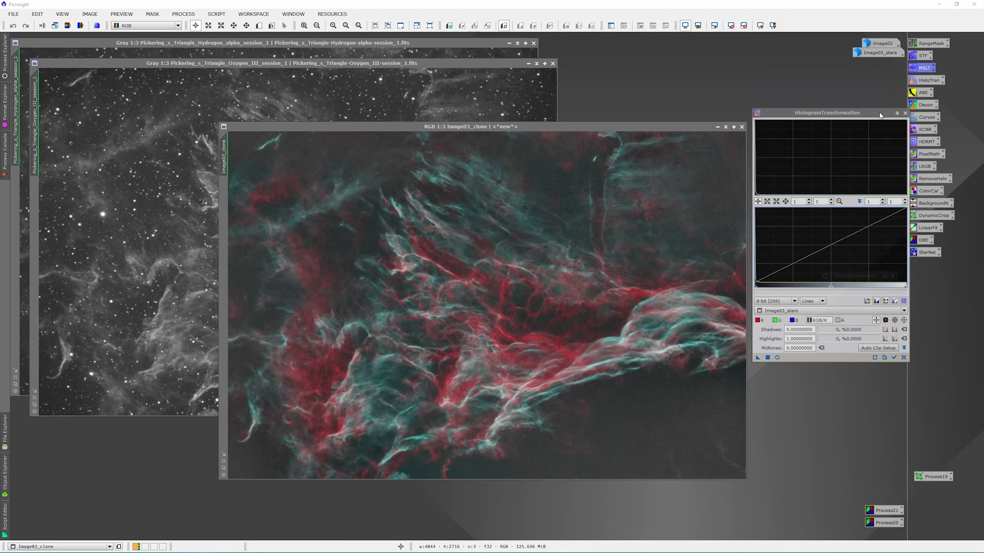
click(777, 358)
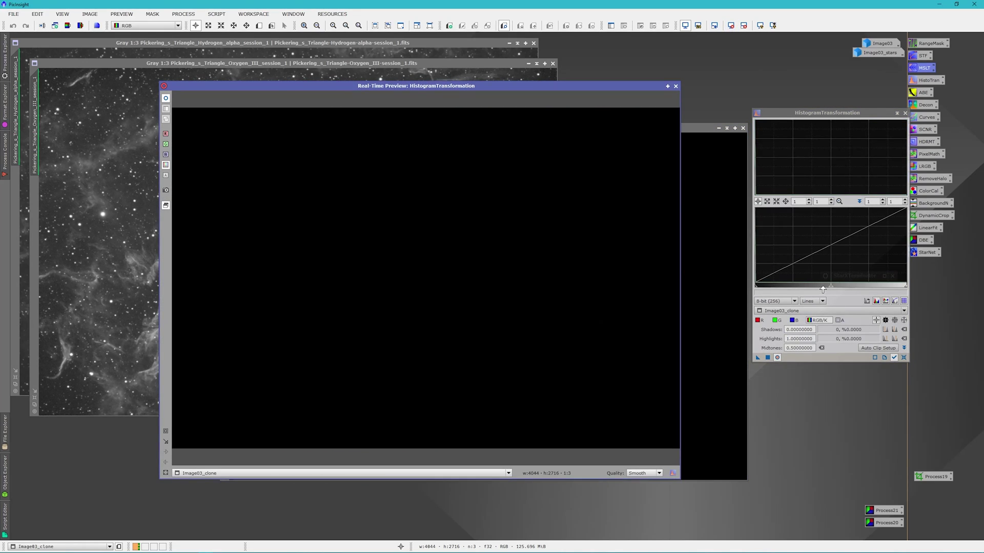
click(831, 288)
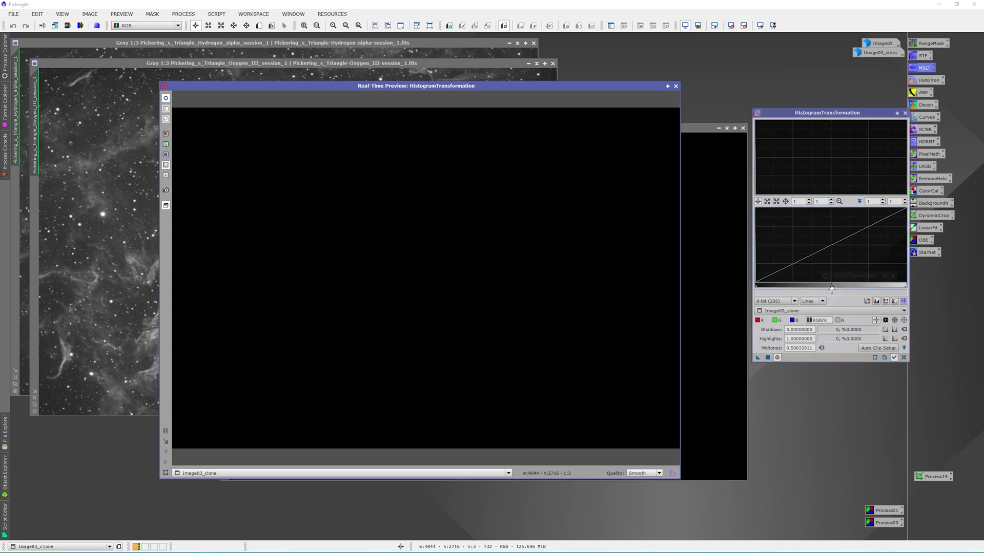
drag(831, 290, 757, 288)
click(767, 358)
click(903, 358)
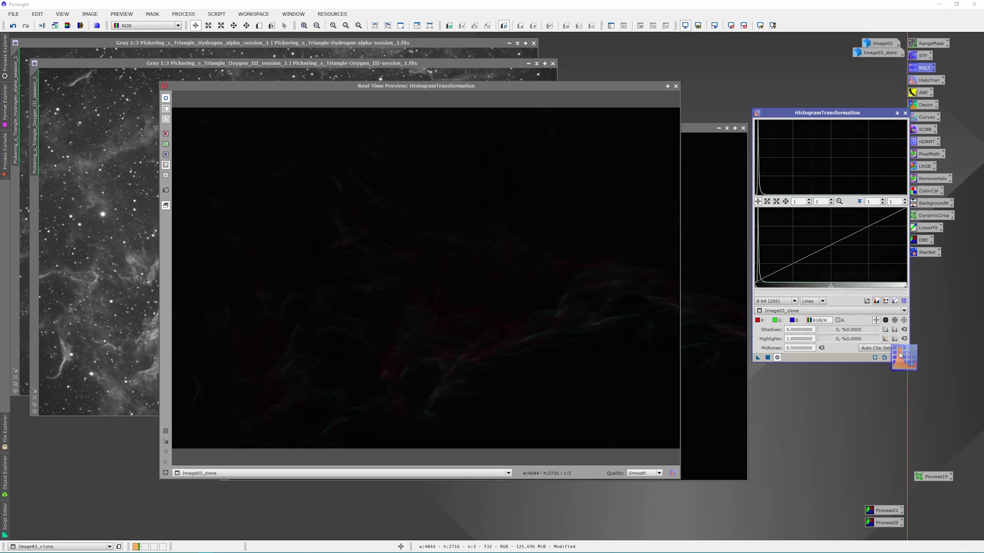
drag(832, 290, 768, 288)
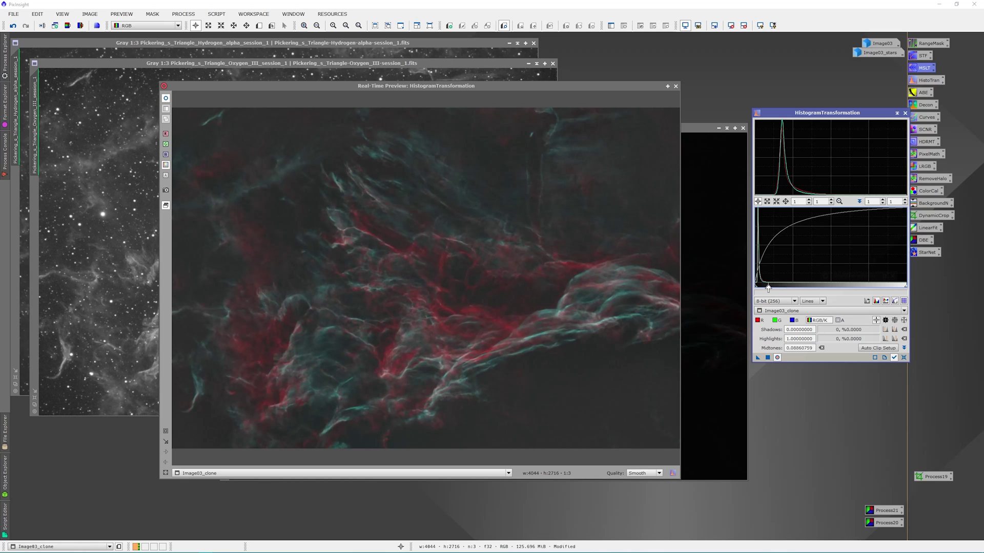
click(767, 357)
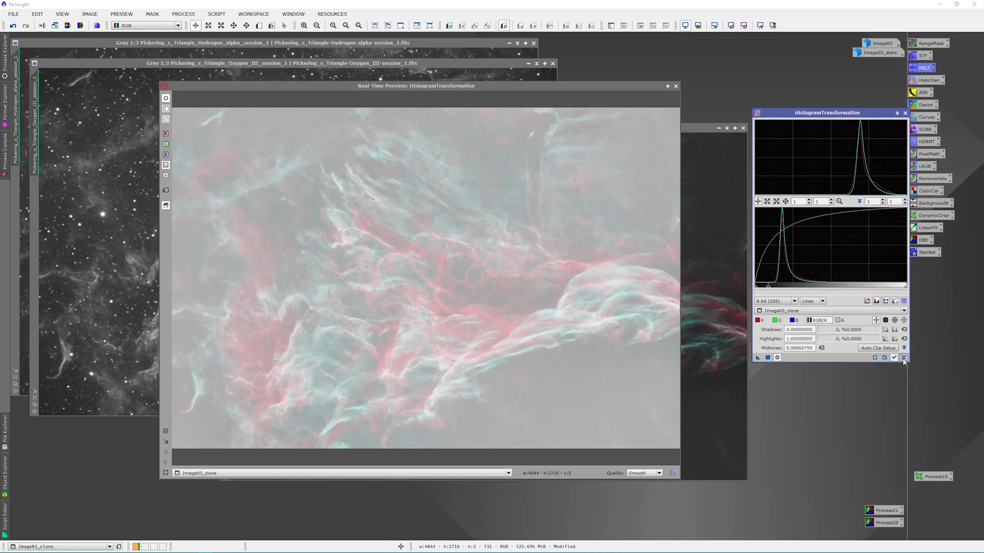
click(903, 358)
Clip the shadows and slightly lift midtones on Image03_clone, then close the tool and preview.
drag(756, 289, 766, 288)
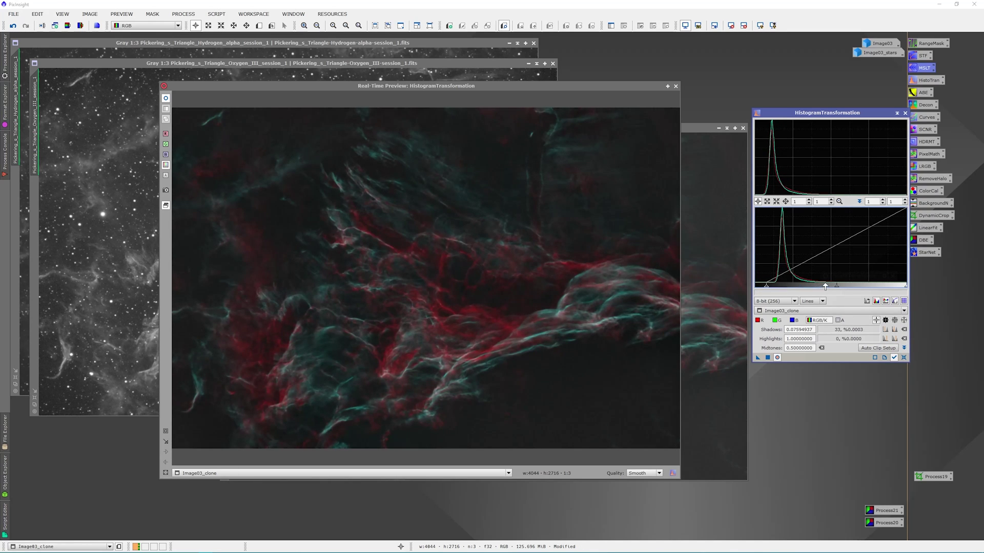
drag(836, 286, 818, 290)
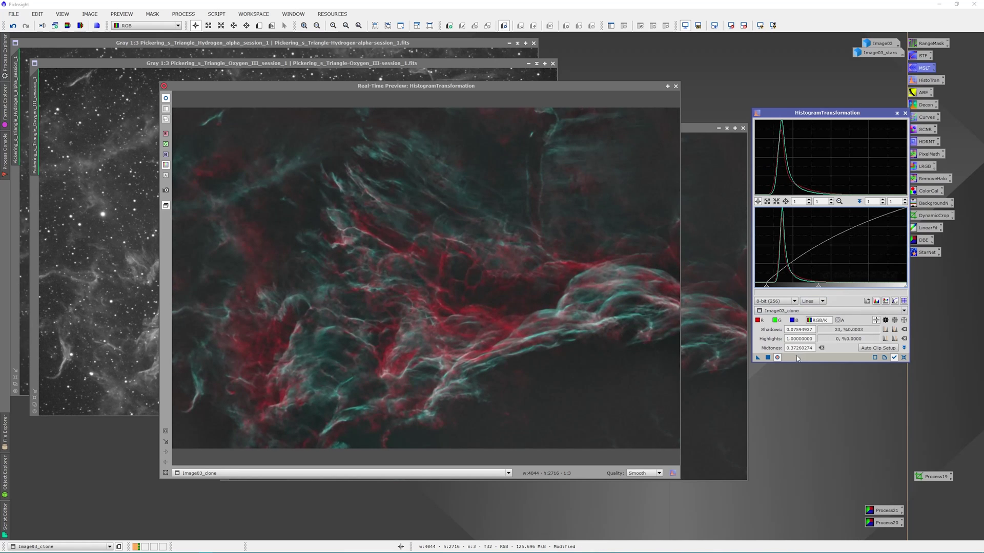
click(767, 357)
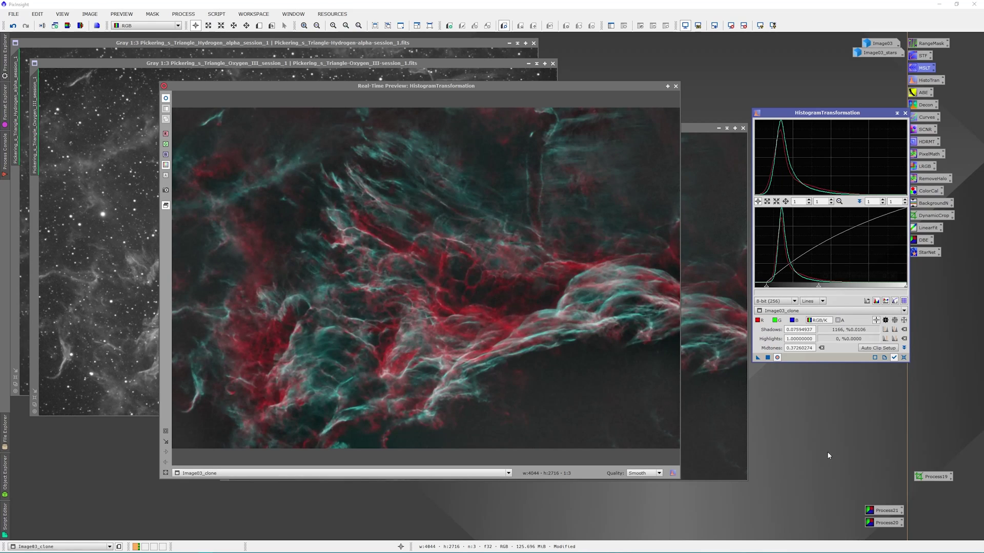
click(904, 358)
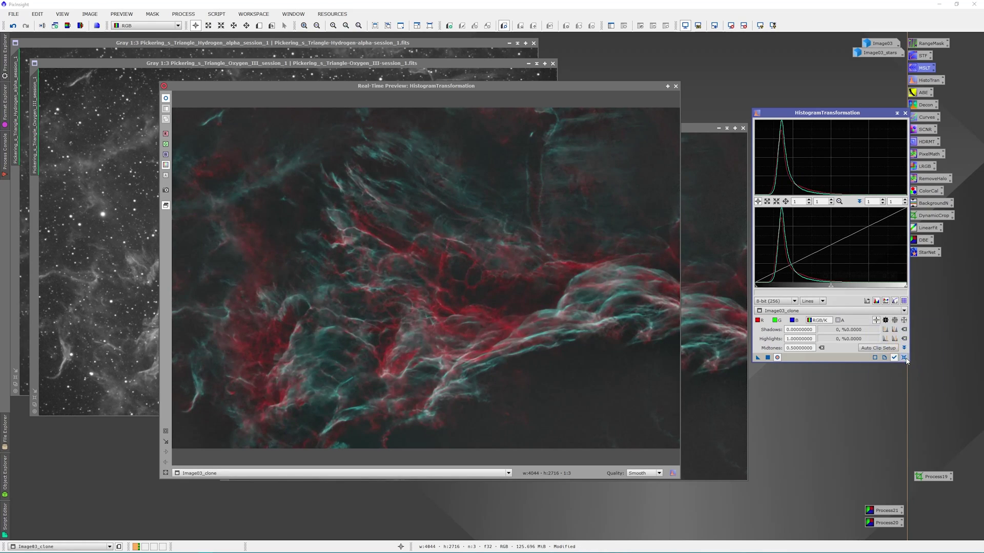
click(905, 112)
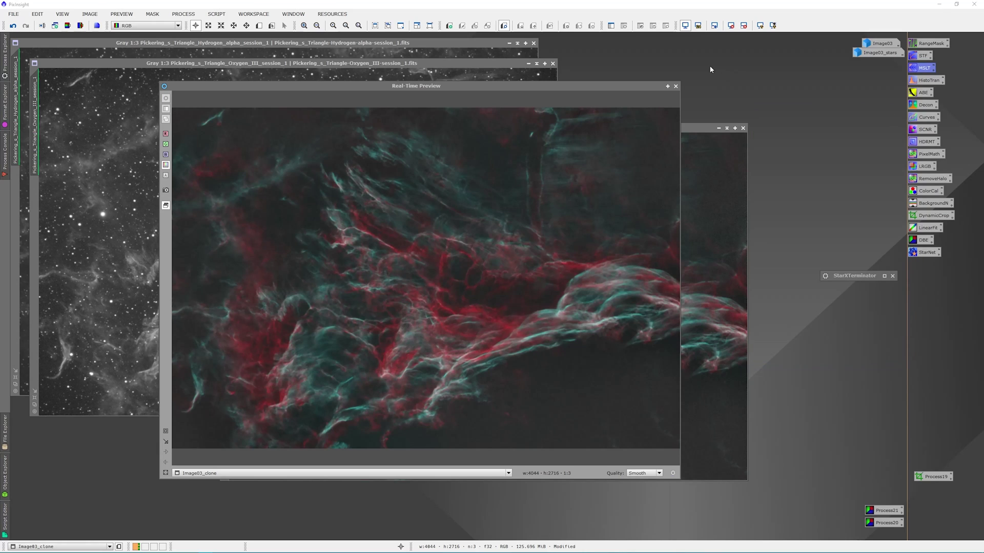
click(675, 86)
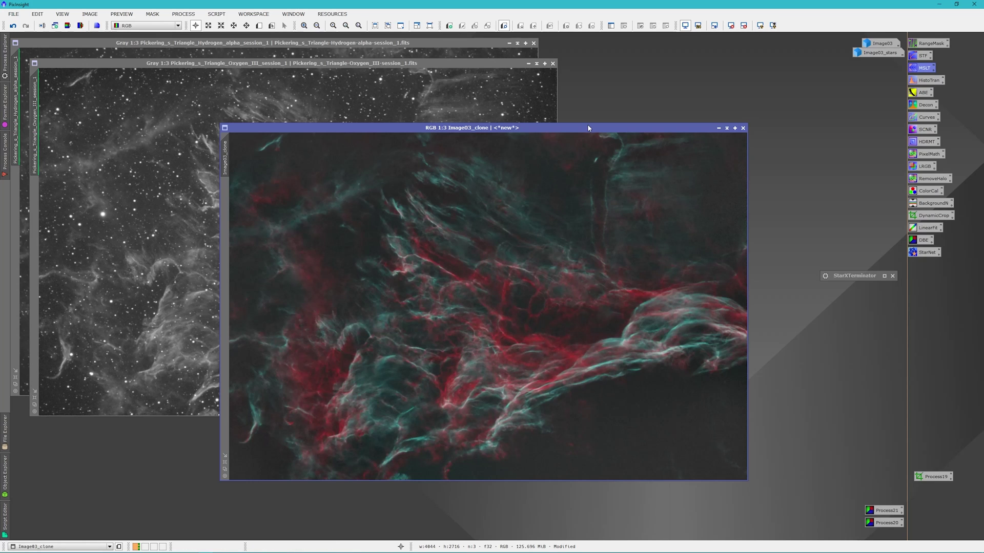
drag(589, 127, 573, 96)
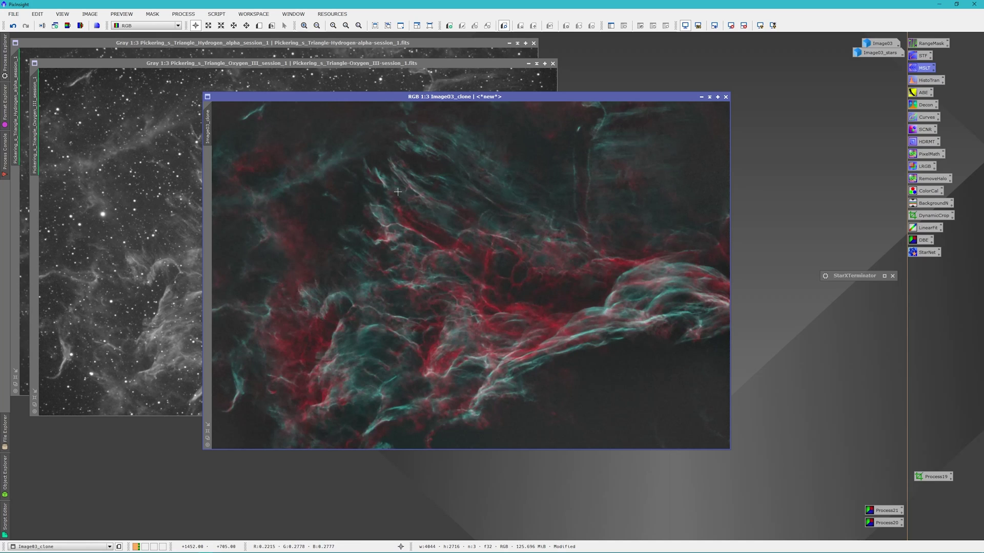
scroll(443, 317, up, 3)
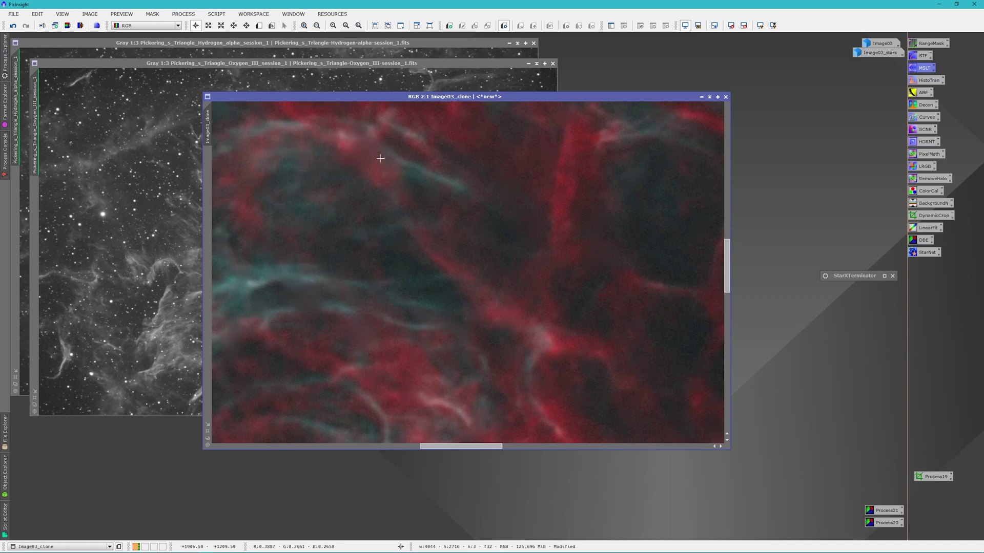
scroll(487, 191, down, 1)
scroll(440, 292, down, 1)
scroll(463, 294, down, 1)
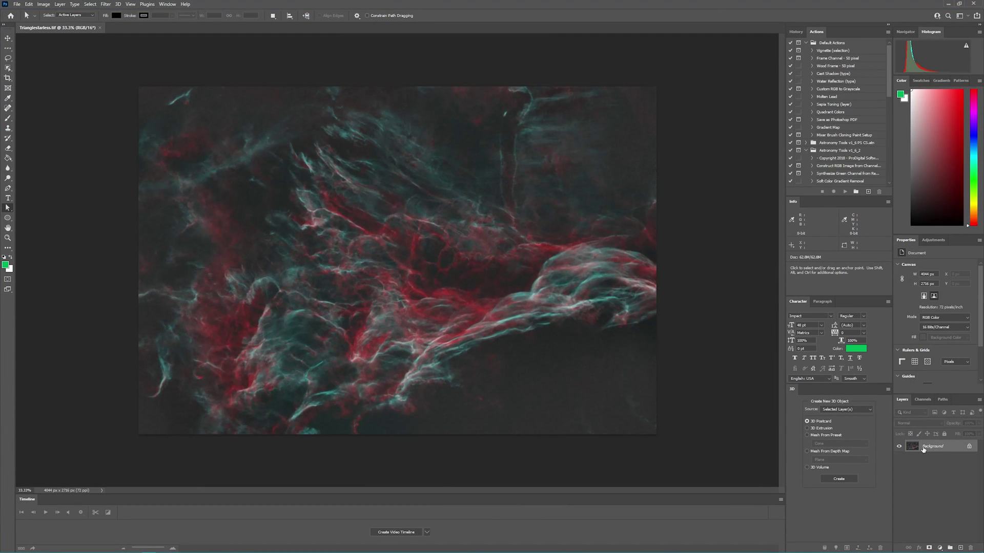
Create a Background copy layer and launch Filter > Camera Raw Filter on it.
right_click(923, 449)
click(936, 356)
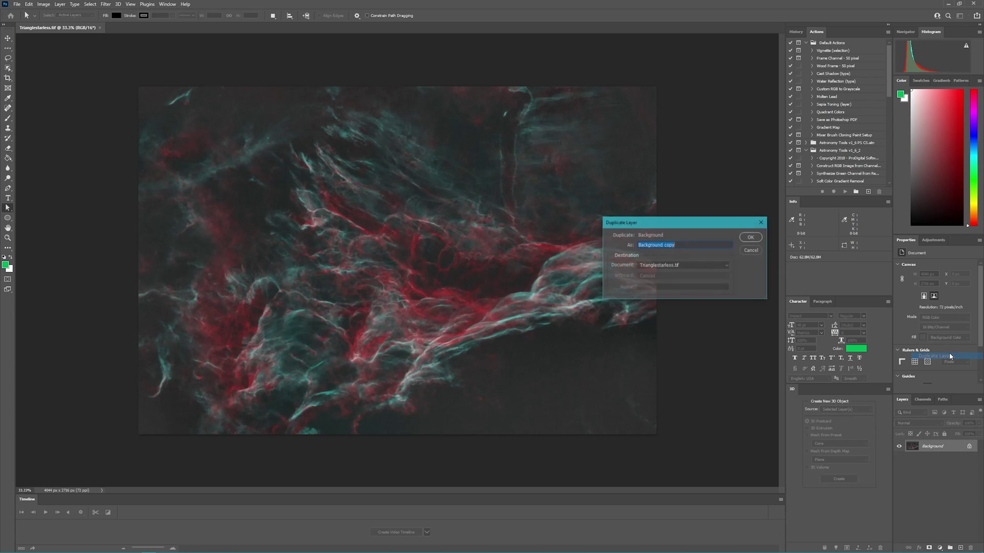
click(749, 237)
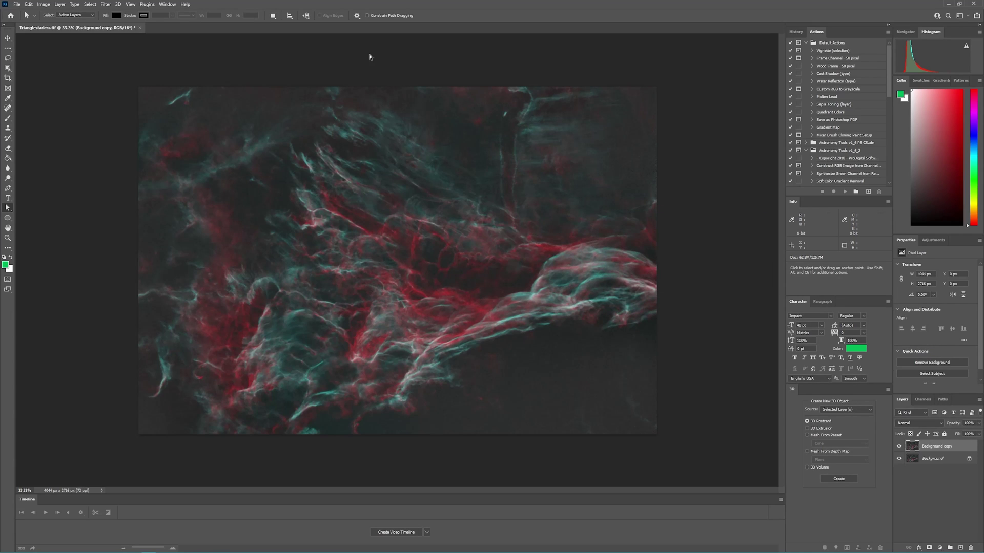
click(105, 5)
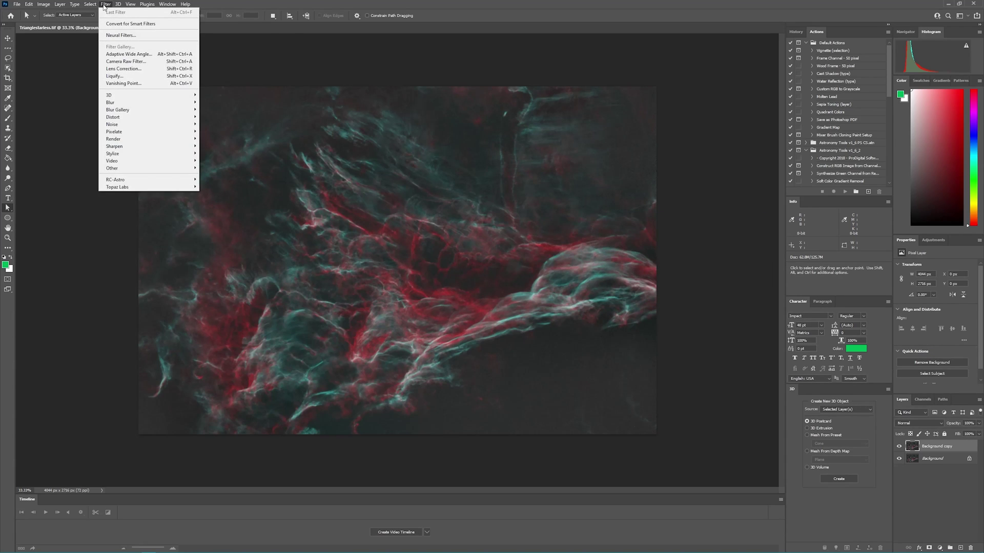
click(115, 62)
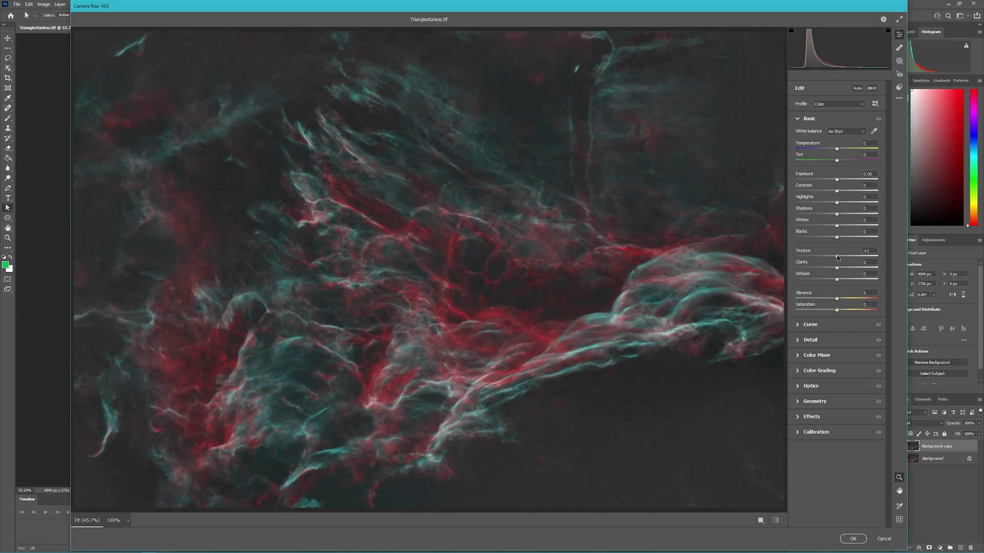
In Camera Raw's Basic panel, set Texture +12, Clarity +2 and Vibrance +18.
drag(836, 256, 838, 270)
mouse_move(841, 298)
mouse_down()
mouse_move(853, 307)
mouse_move(844, 306)
mouse_up()
Shift the Aquas hue toward blue, lower Blacks, raise Highlights, and apply Camera Raw.
click(797, 357)
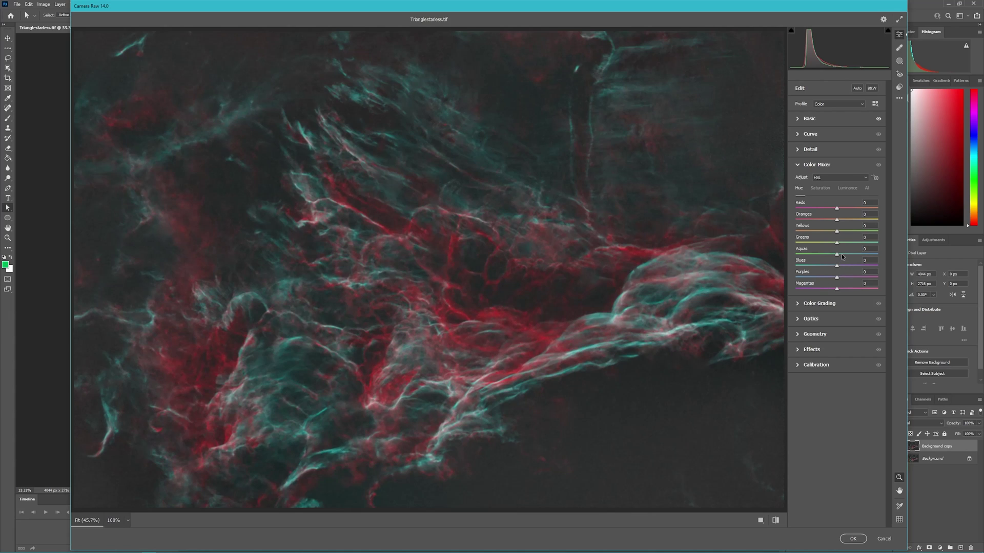
drag(836, 255, 861, 260)
click(797, 120)
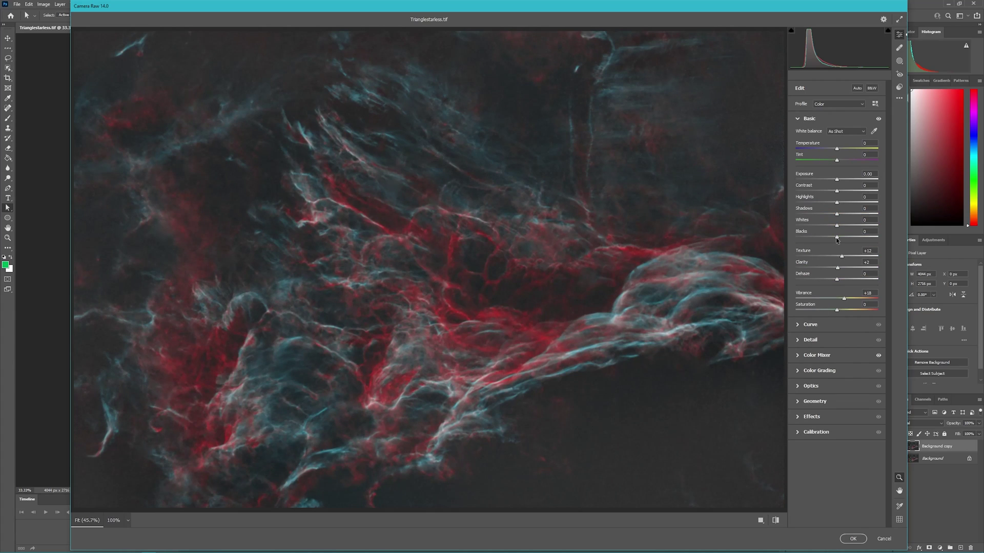
drag(837, 238, 828, 238)
mouse_move(838, 204)
mouse_down()
mouse_move(855, 203)
mouse_move(837, 202)
mouse_up()
click(853, 539)
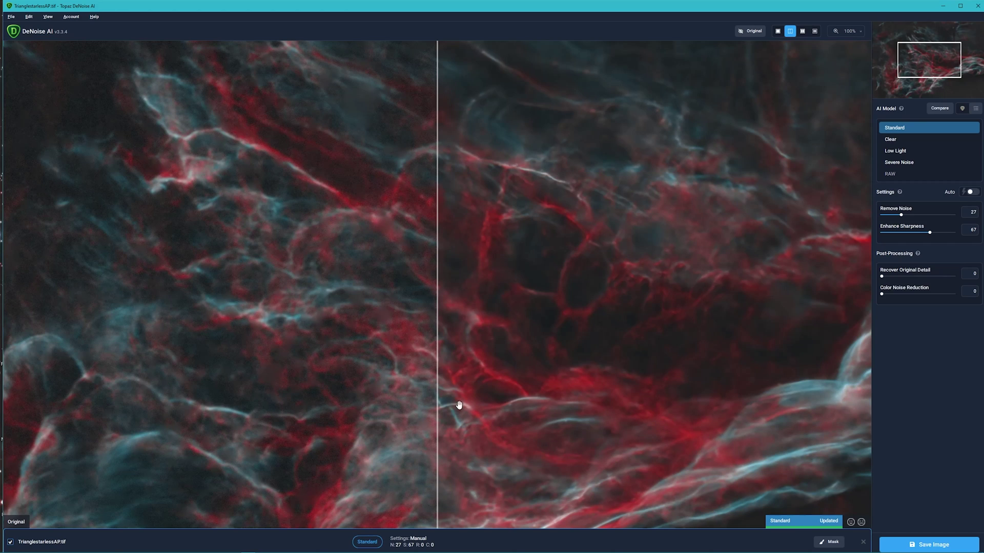
Compare the denoised before/after view, then save the result as a 16-bit LZW TIF.
drag(437, 296, 408, 313)
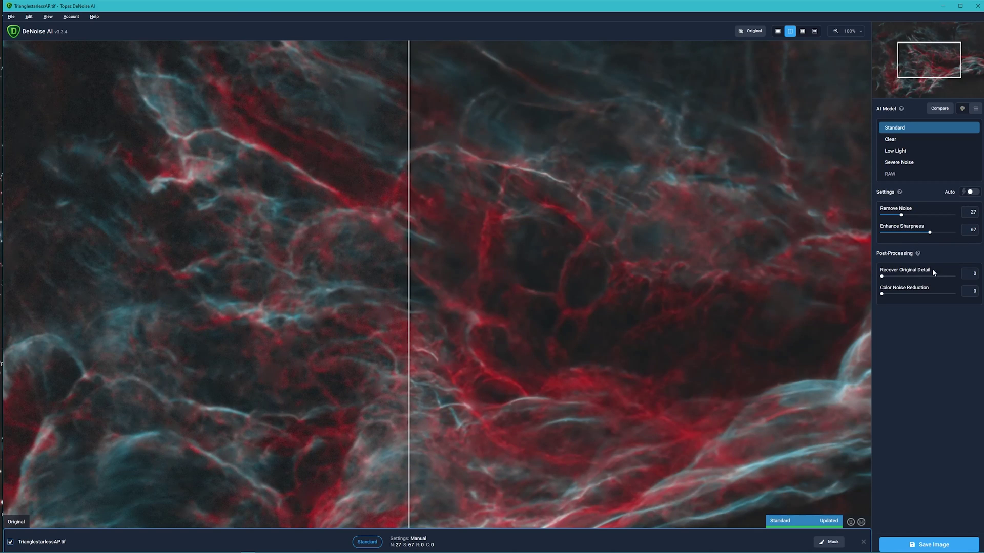
click(926, 71)
drag(925, 71, 957, 69)
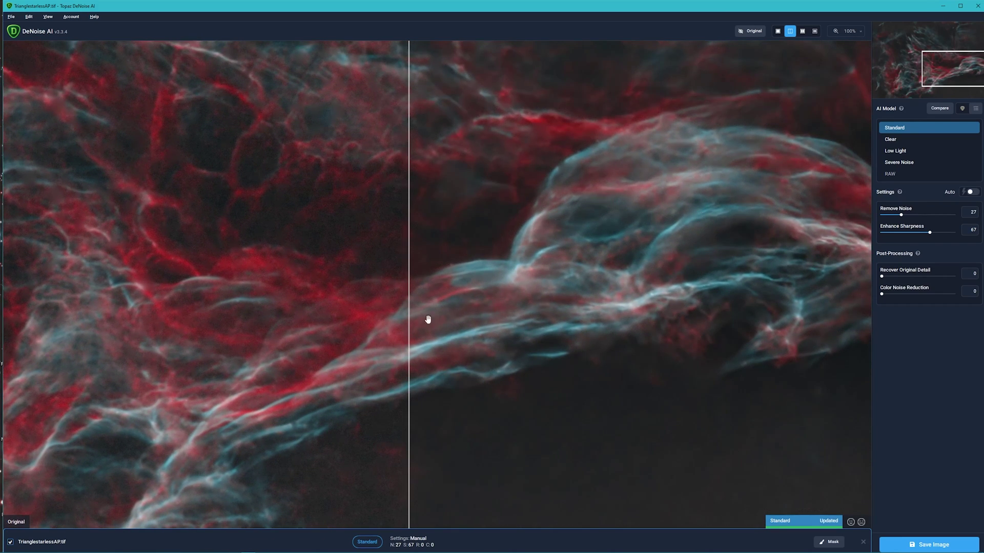
drag(409, 268, 396, 230)
click(929, 545)
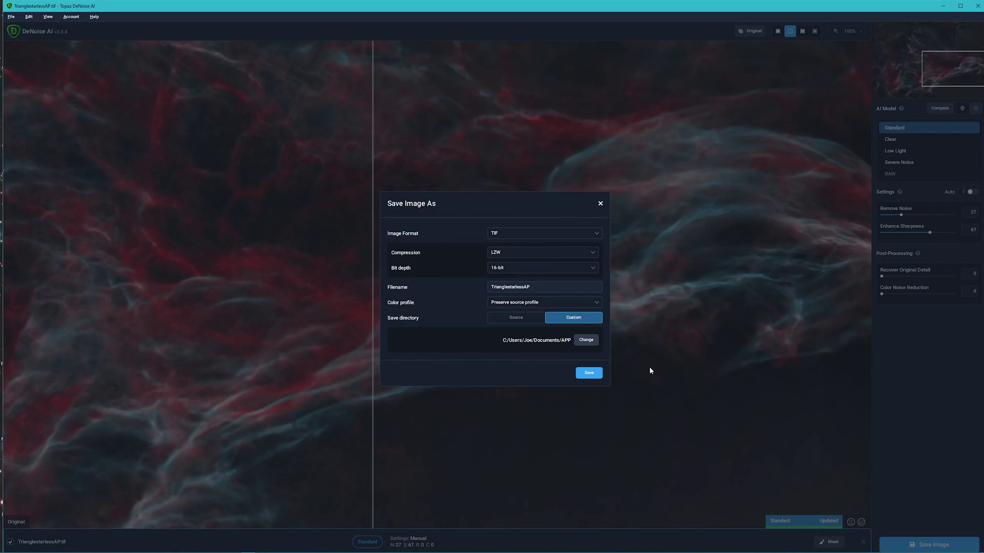
click(592, 374)
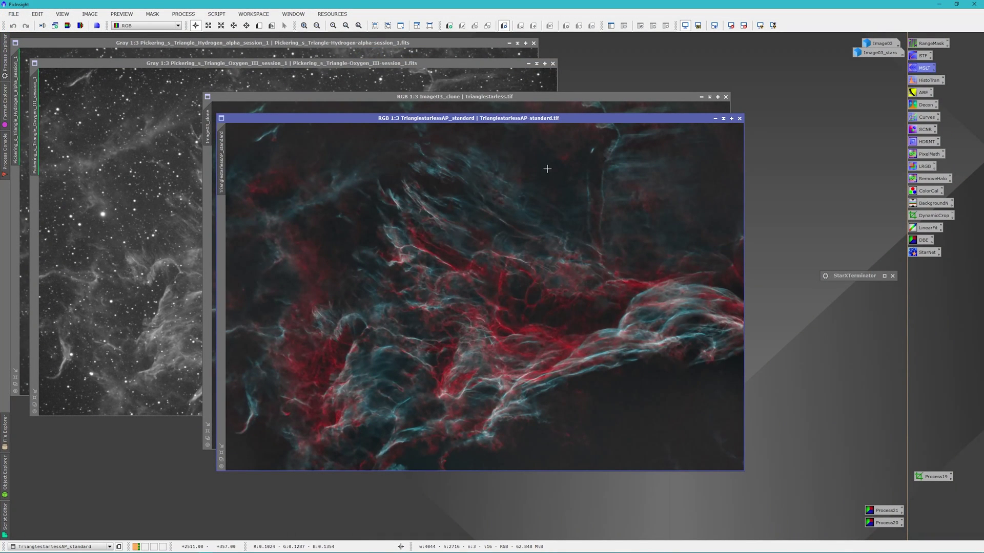
Place TrianglestarlessAP_standard beside the original starless image, docking the StarXTerminator icon.
drag(550, 122, 745, 120)
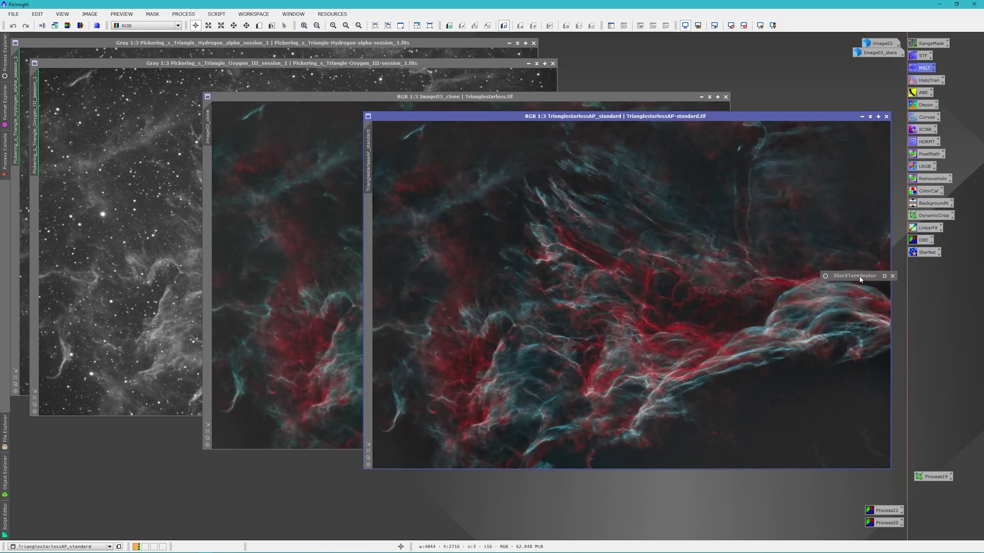
drag(861, 279, 946, 334)
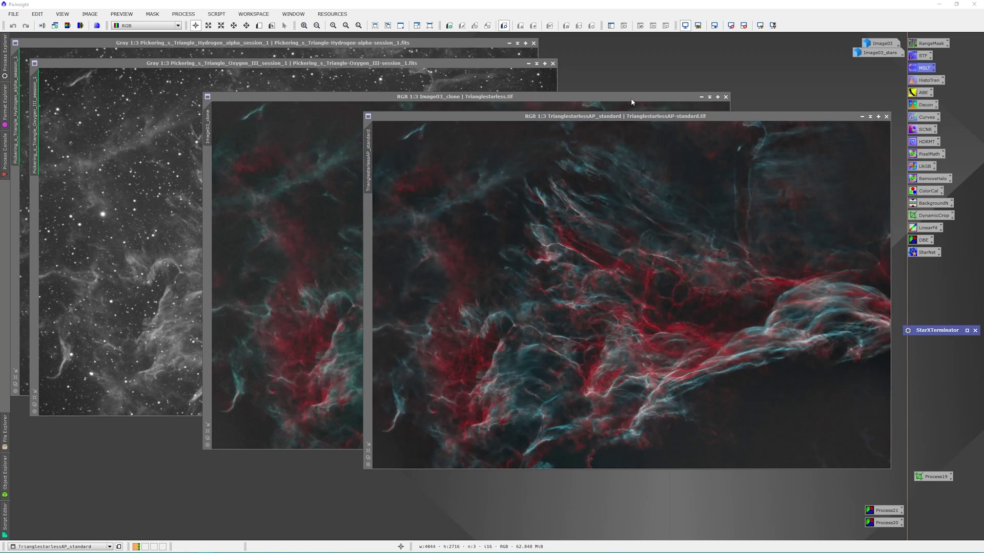
drag(631, 97, 447, 125)
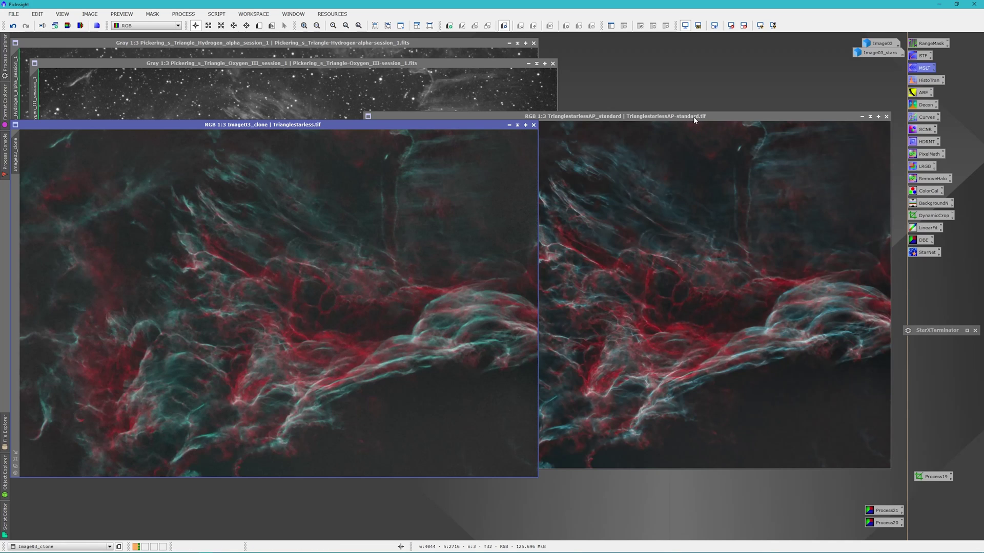
drag(693, 116, 739, 124)
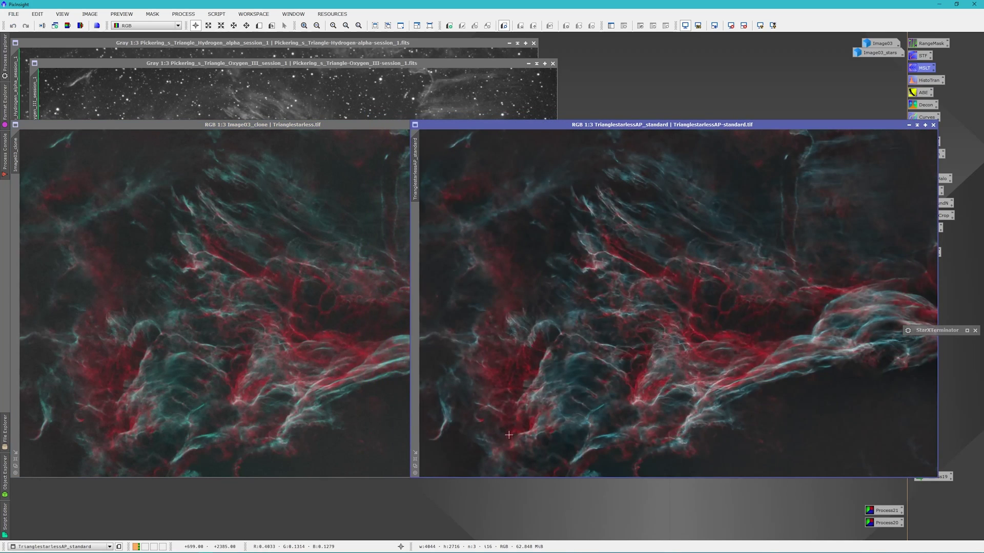
Zoom both views to 1:1 to compare nebula detail, then back to 1:4.
scroll(246, 301, up, 2)
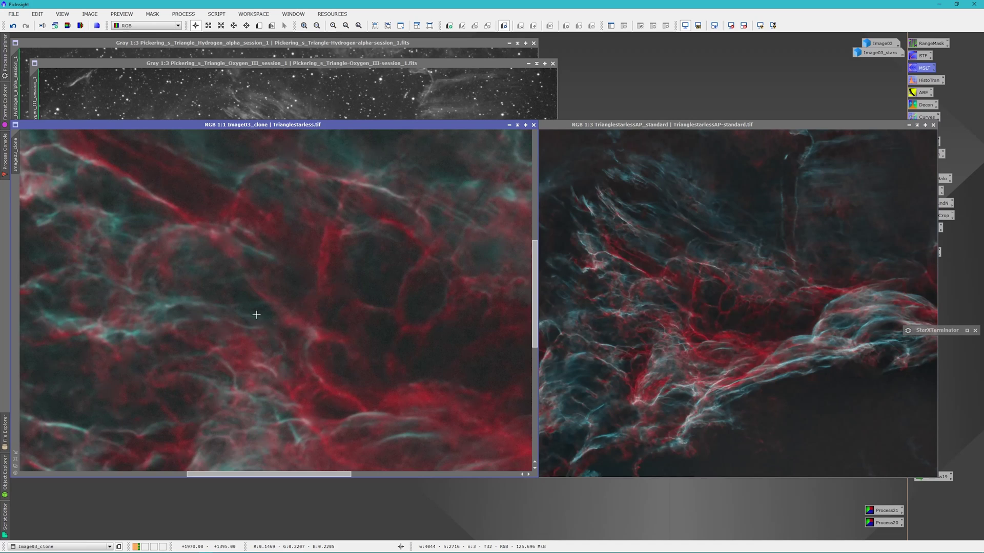
scroll(758, 347, up, 2)
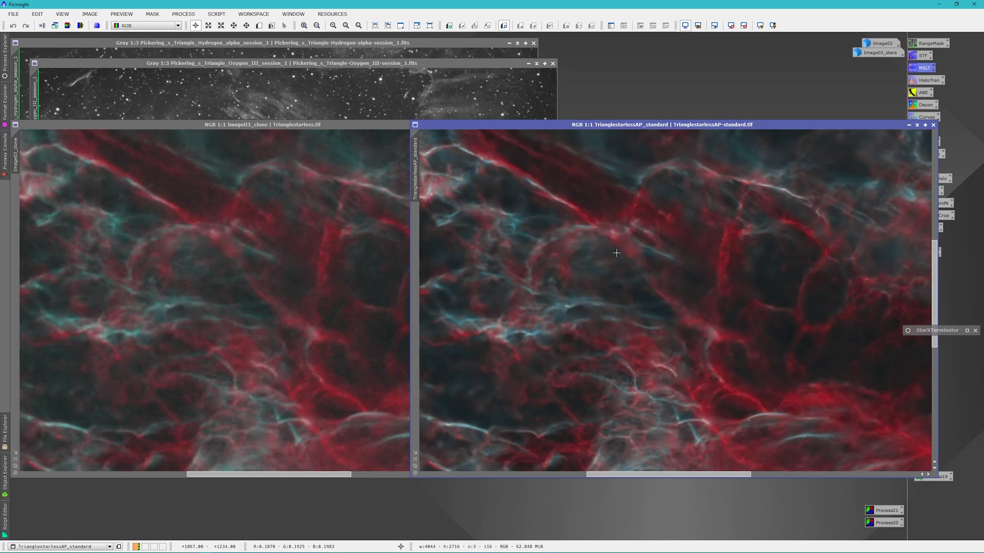
click(391, 136)
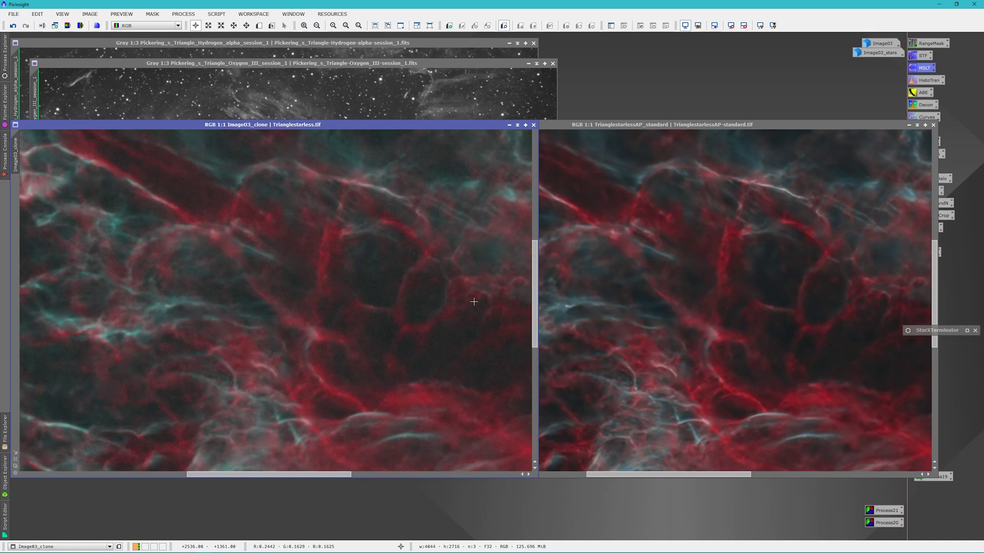
scroll(474, 302, down, 2)
scroll(717, 297, down, 2)
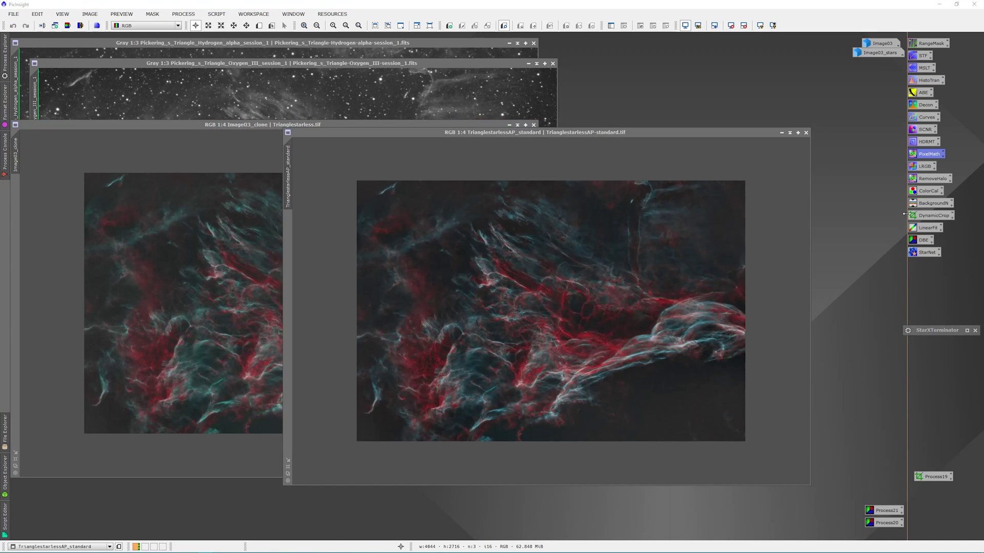
Build the PixelMath expression TrianglestarlessAP_standard+Image03_stars in the Expression Editor.
double_click(928, 154)
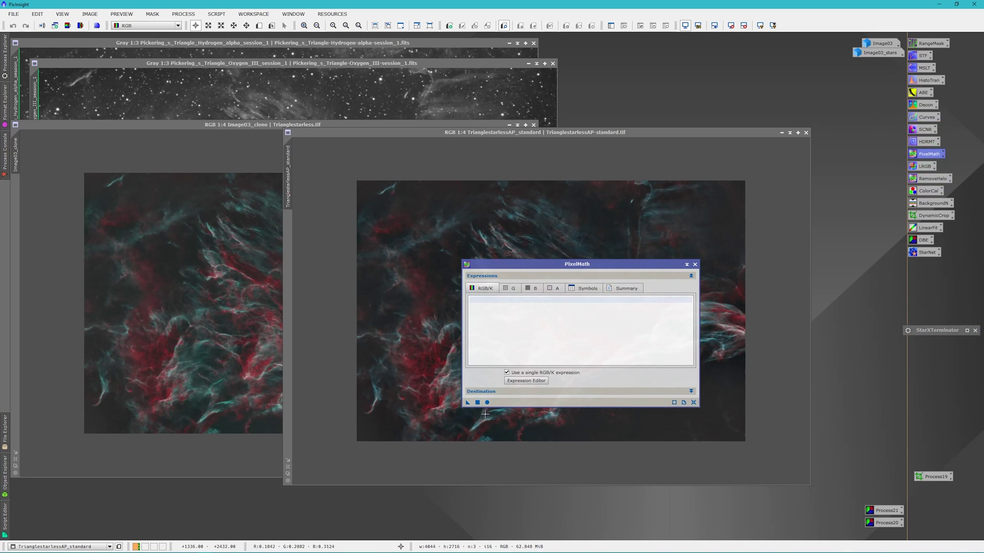
click(526, 380)
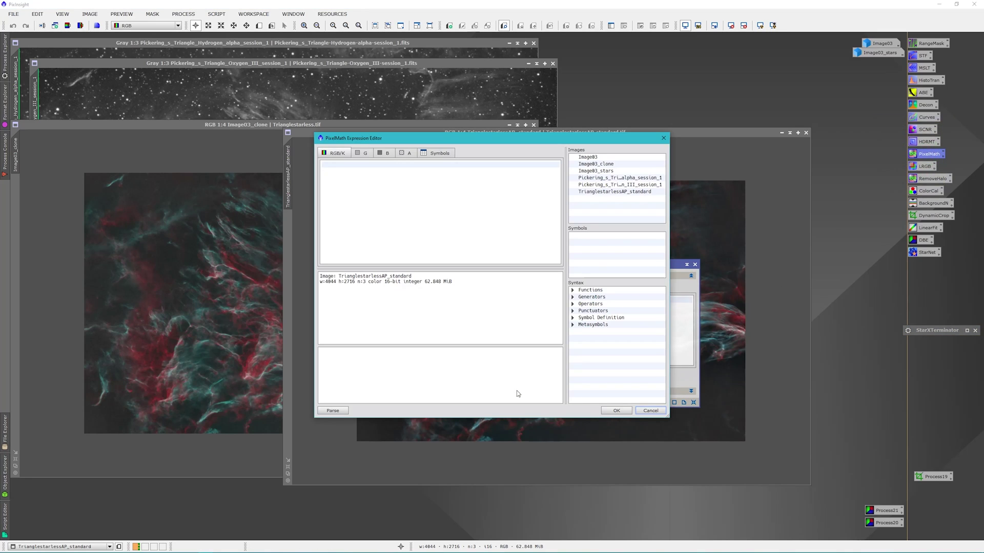
double_click(602, 192)
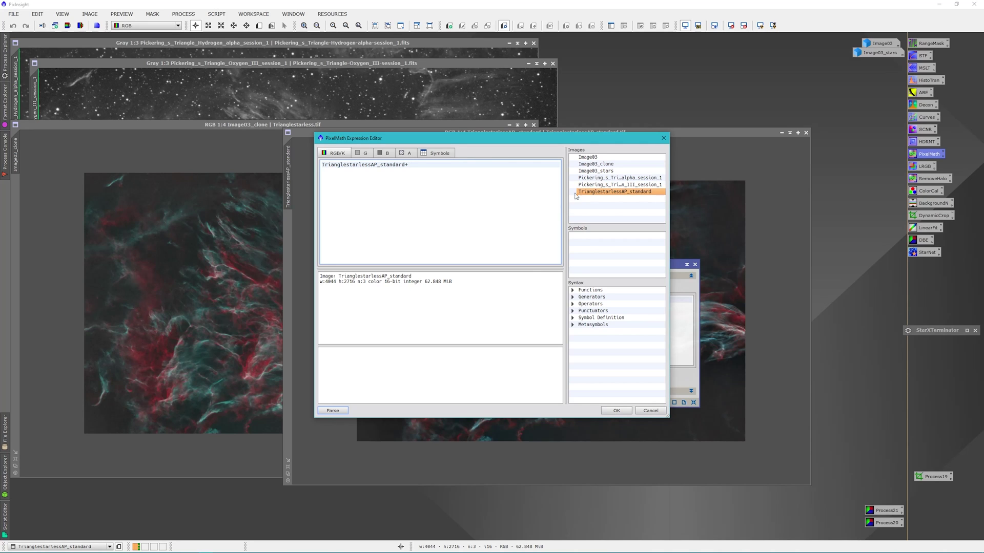
text(+)
double_click(596, 171)
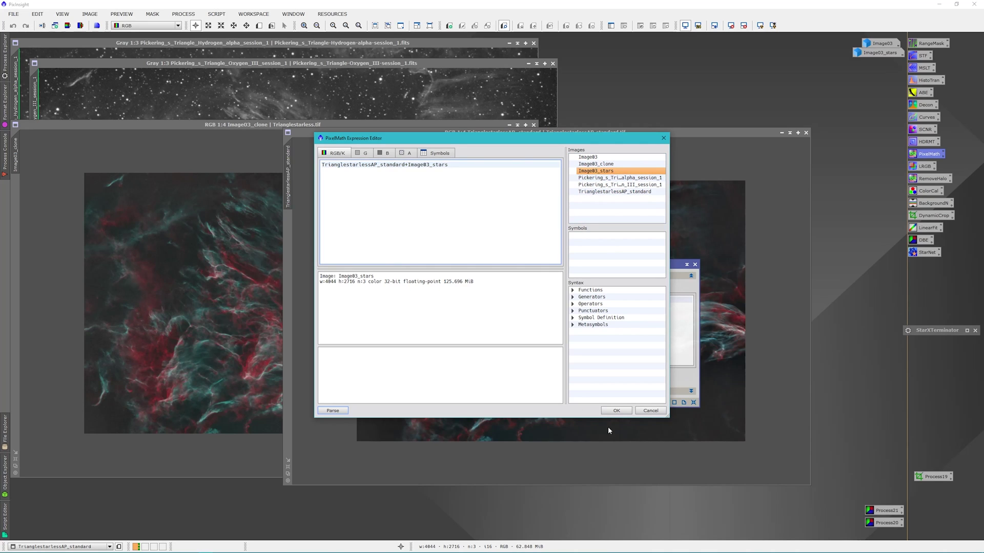
click(616, 411)
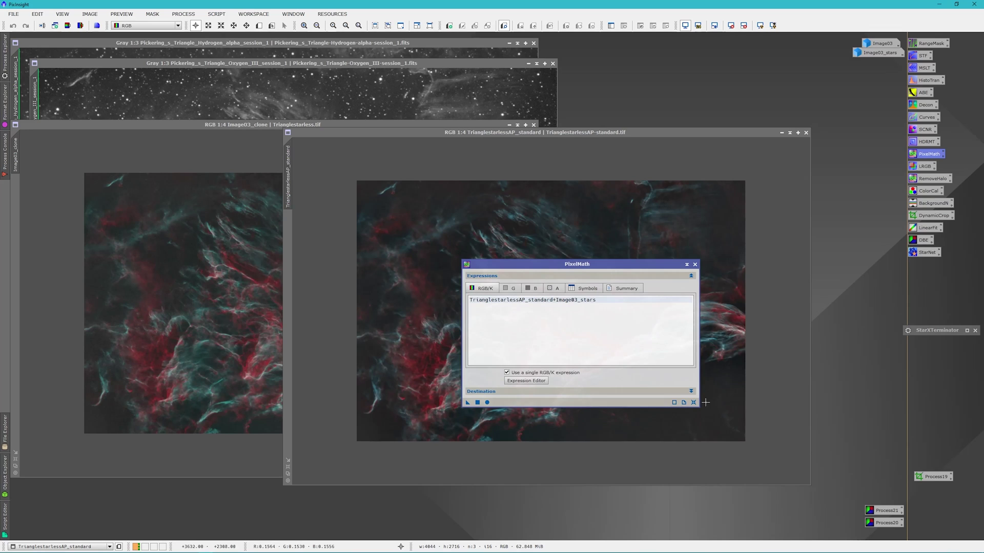
Set PixelMath's destination to Create new image and apply it globally, producing Image14.
click(691, 391)
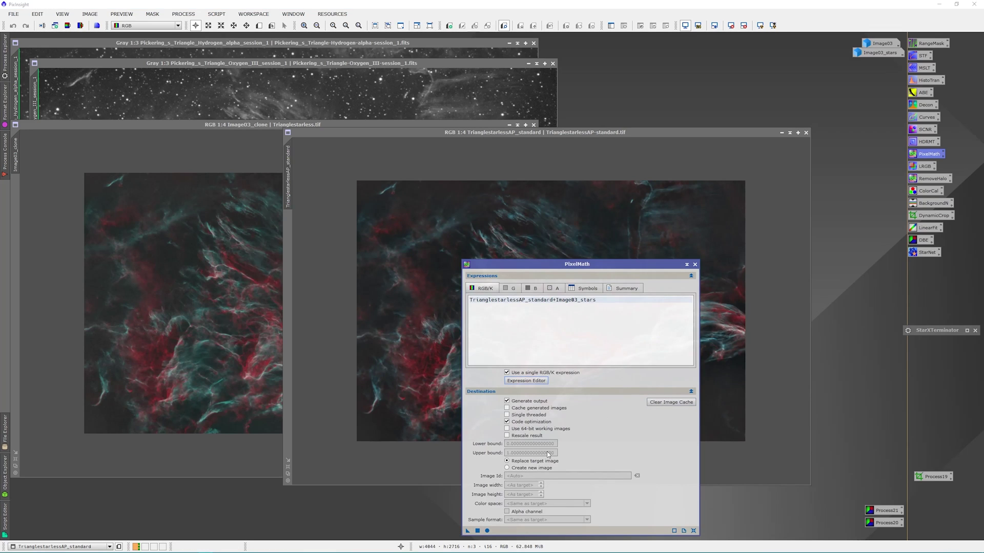
click(527, 468)
click(478, 531)
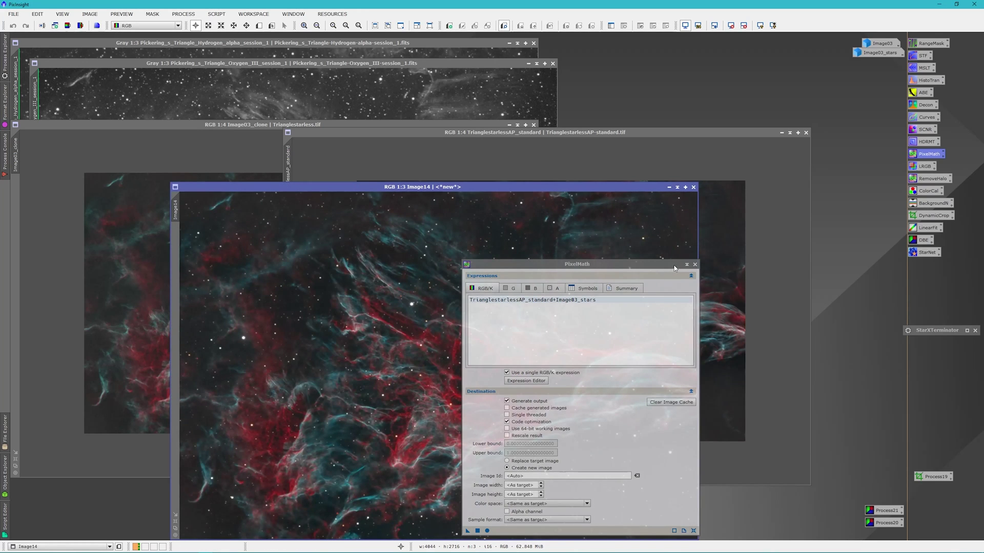
Close PixelMath, reposition the Image14 window, and inspect it at 1:1 before zooming out to 1:3.
click(695, 265)
drag(583, 179, 614, 100)
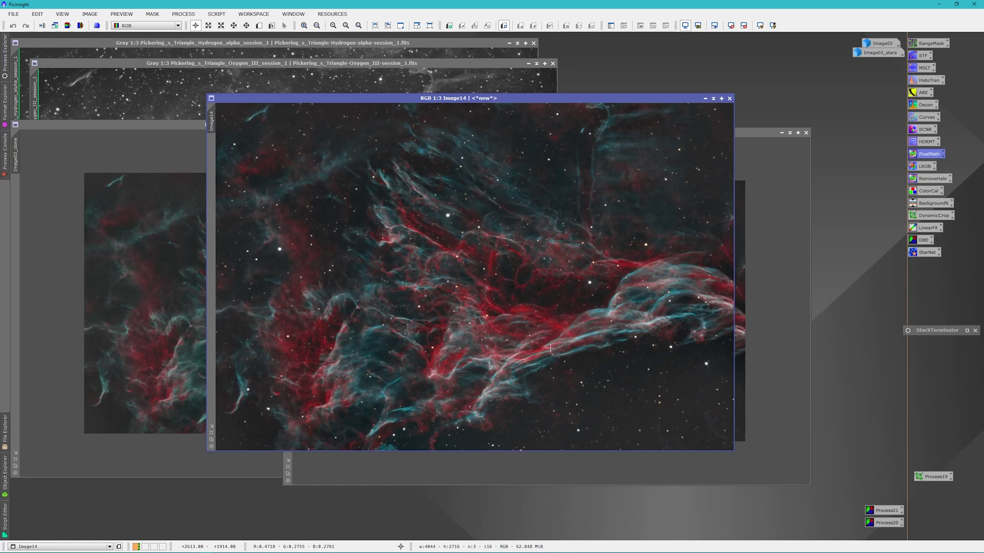
scroll(674, 402, up, 1)
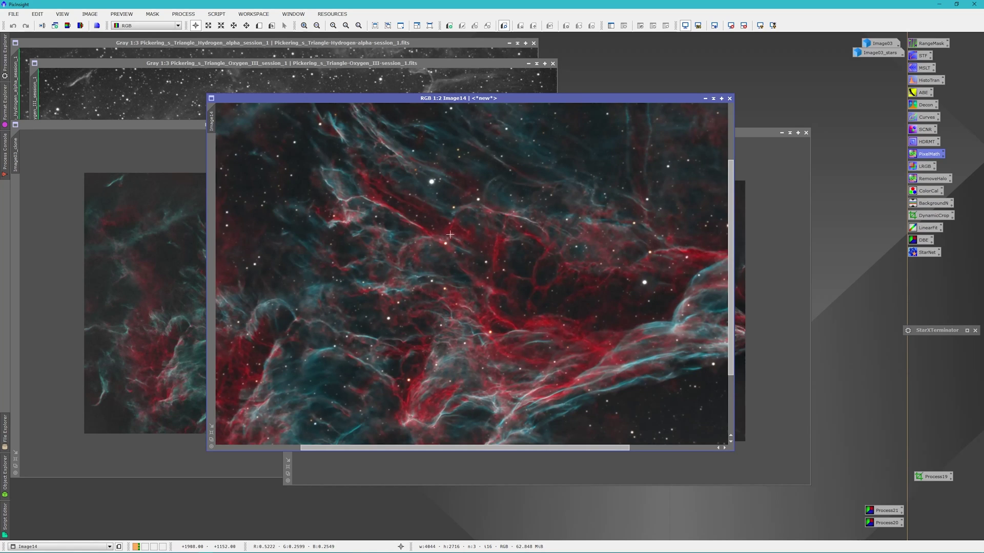
drag(540, 98, 602, 102)
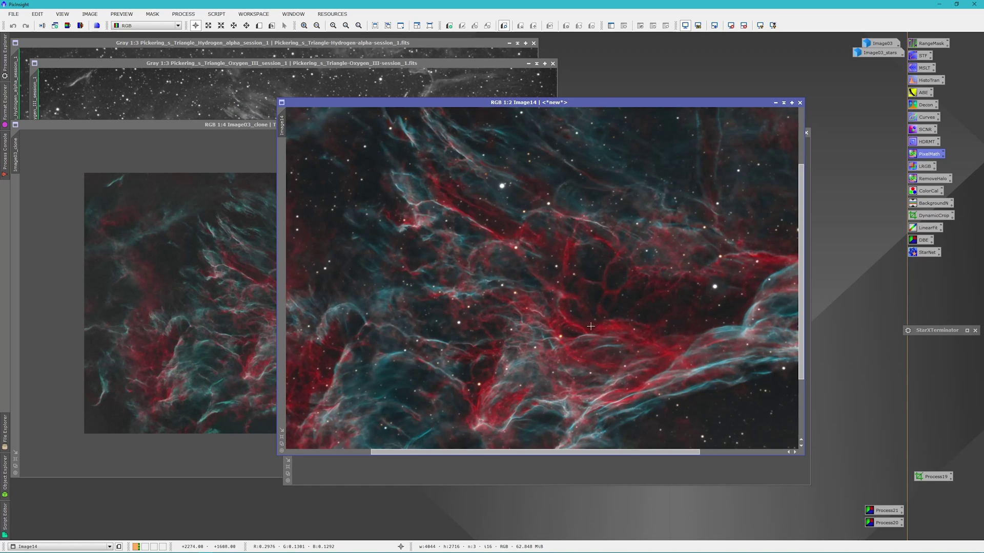
scroll(586, 325, up, 1)
scroll(476, 332, down, 1)
scroll(567, 306, down, 1)
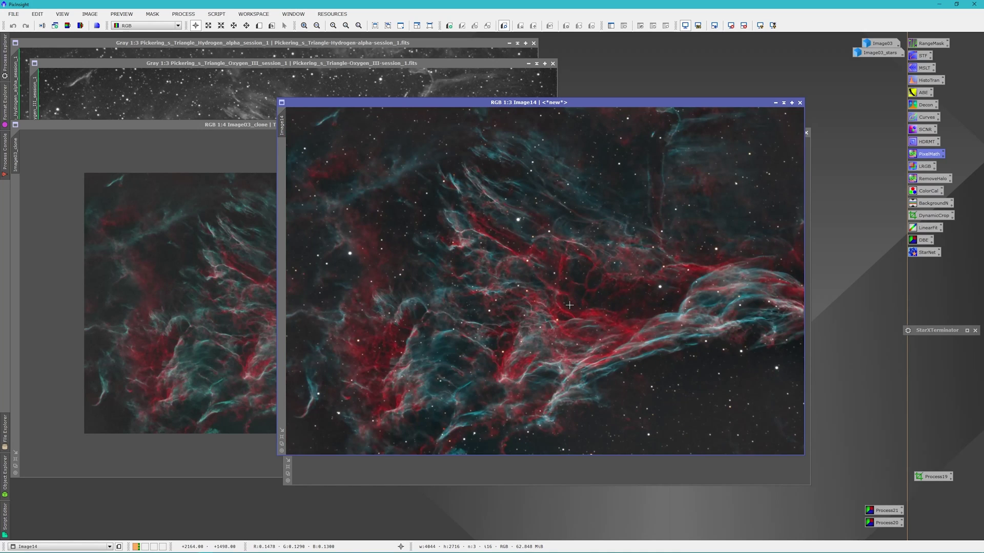